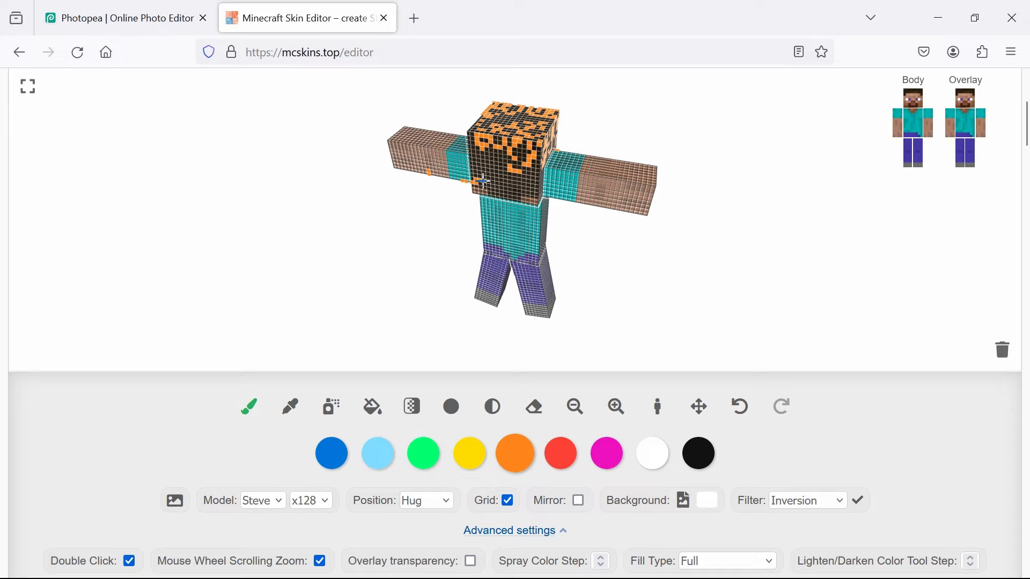
- Undo the last two stray orange strokes near the arm and head, and paint more orange on the back of the hair
drag(411, 209, 448, 214)
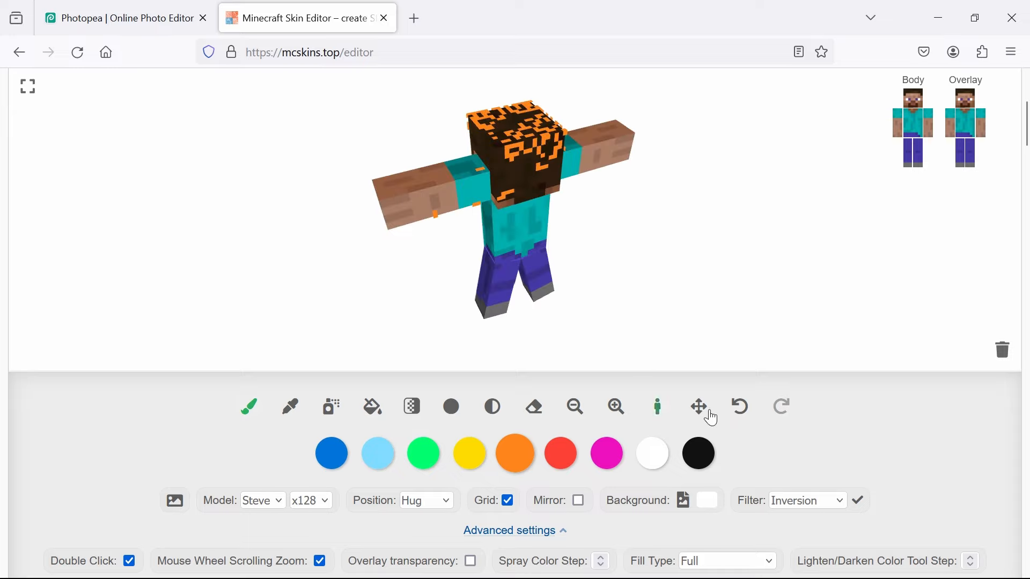
click(740, 413)
click(738, 412)
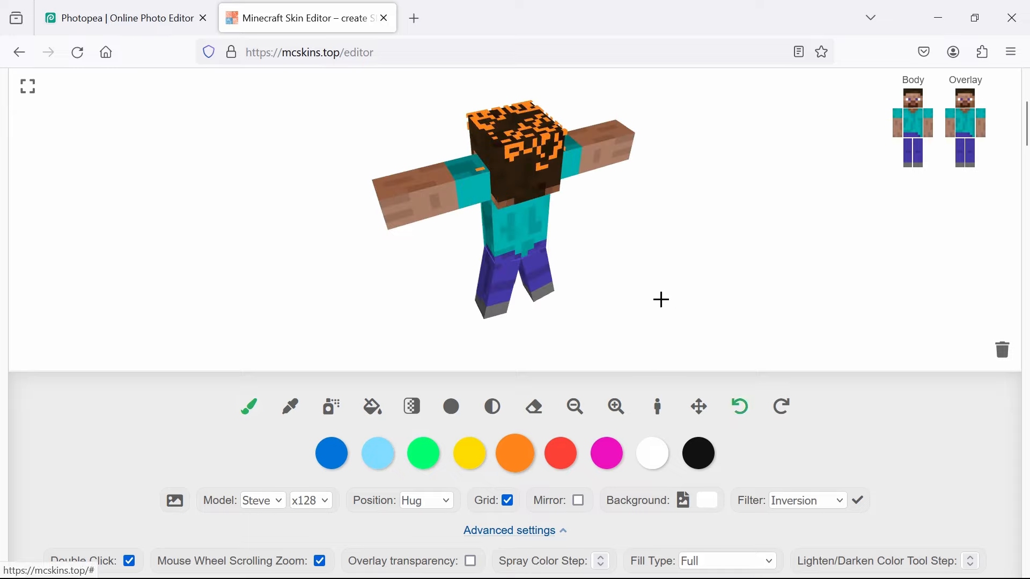
mouse_move(494, 149)
mouse_down()
mouse_move(476, 130)
mouse_move(513, 174)
mouse_move(546, 176)
mouse_move(557, 159)
mouse_up()
drag(626, 275, 753, 250)
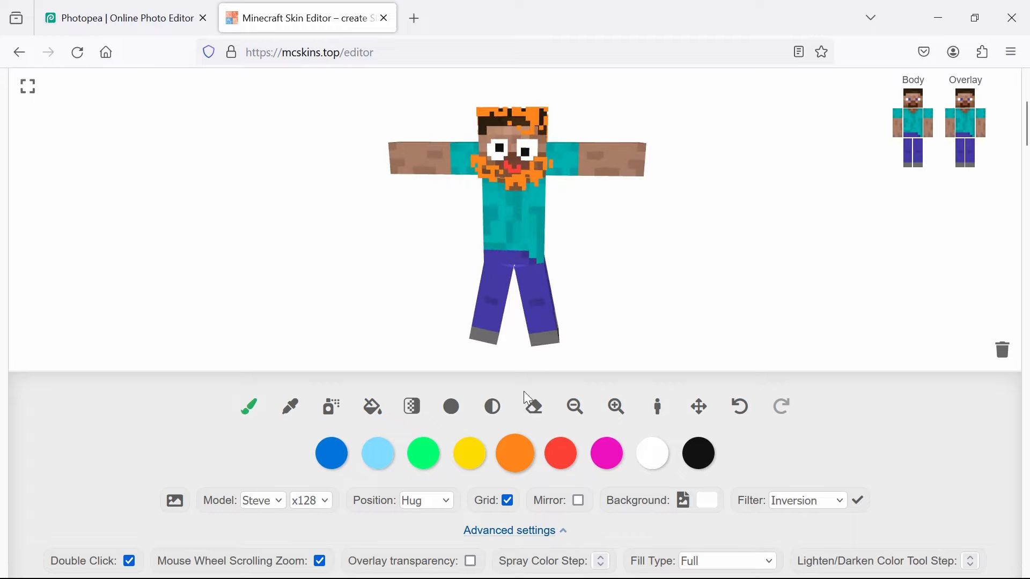
- Change the orange palette colour to brown and spray brown speckles over the character's hair and beard
click(331, 412)
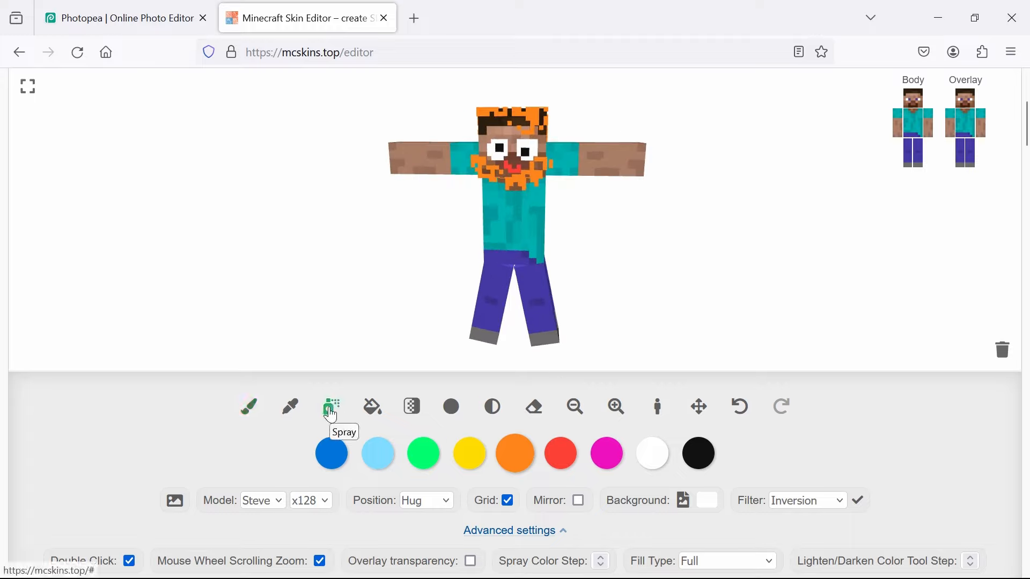
click(516, 454)
drag(539, 350, 563, 345)
click(767, 269)
scroll(708, 266, up, 3)
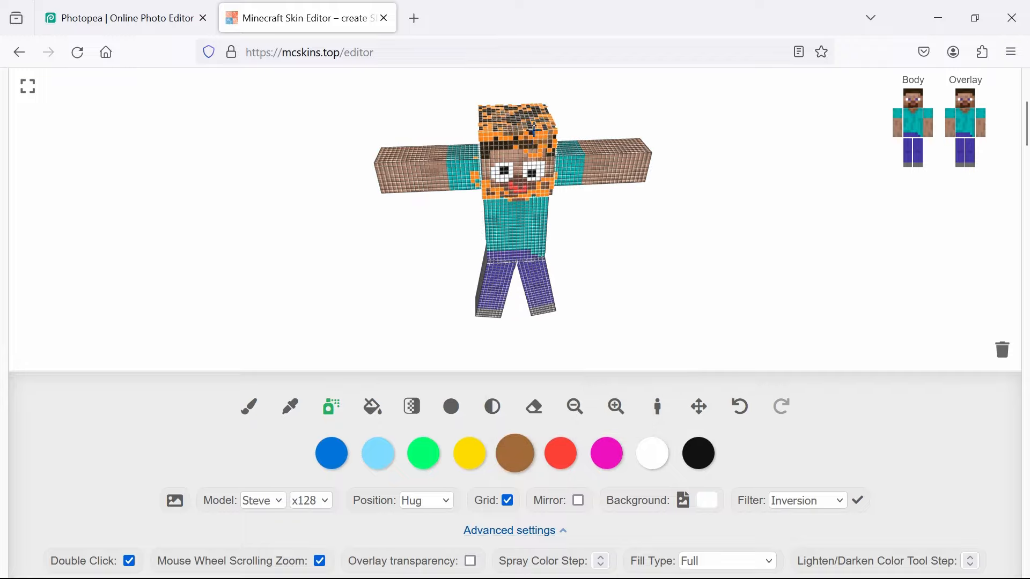
scroll(697, 232, down, 3)
drag(696, 232, 606, 248)
scroll(606, 249, up, 2)
drag(527, 167, 633, 216)
drag(531, 183, 475, 134)
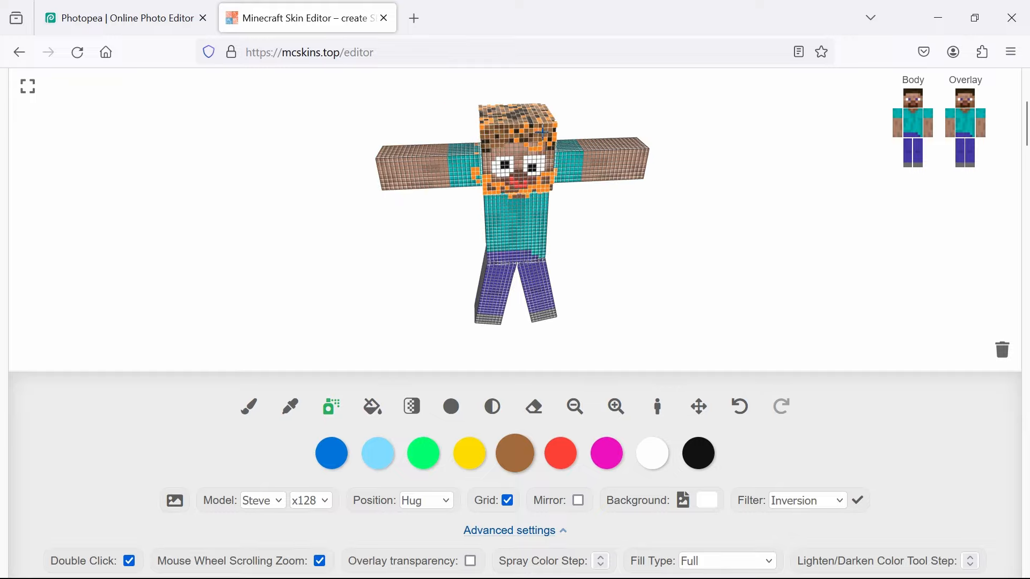
drag(543, 131, 538, 183)
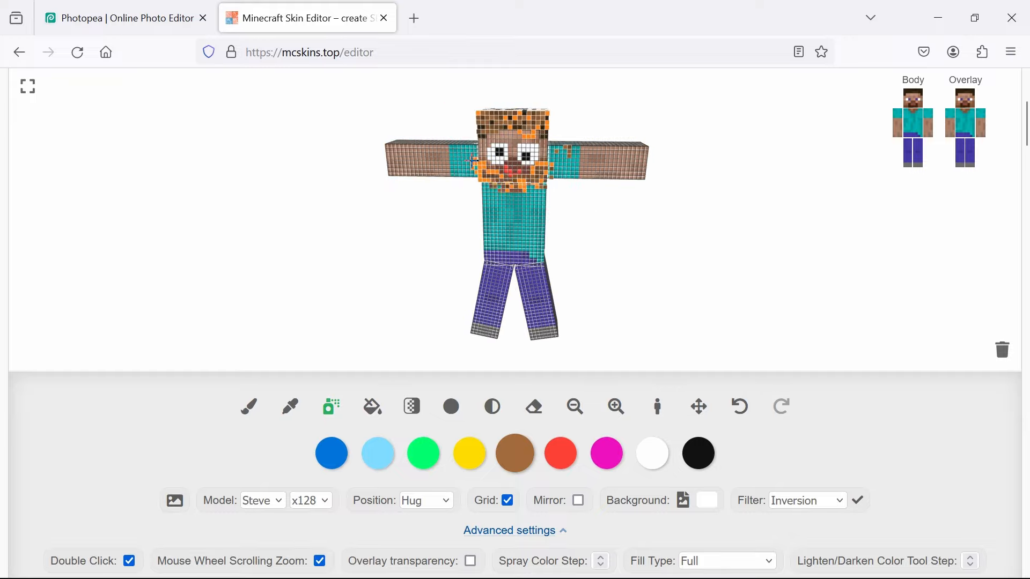
drag(472, 160, 617, 251)
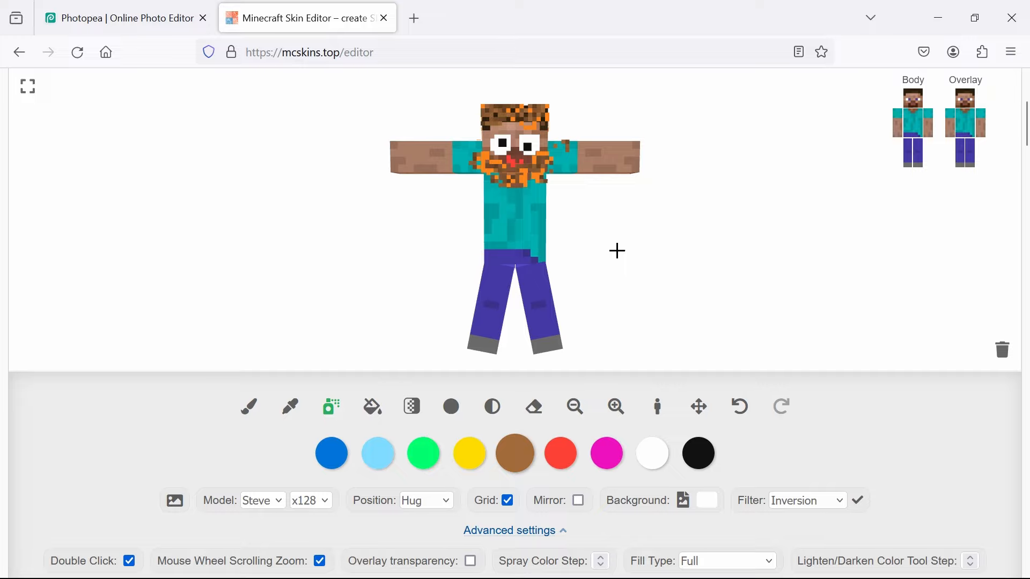
- Erase the stray orange and brown pixels that spill from the beard onto the sleeves
click(535, 408)
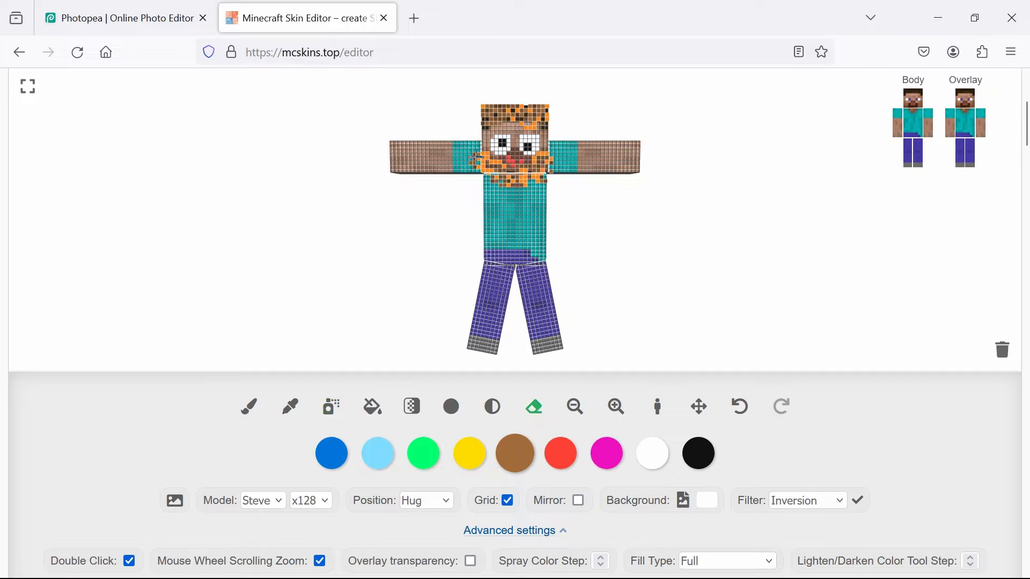
drag(477, 173, 665, 262)
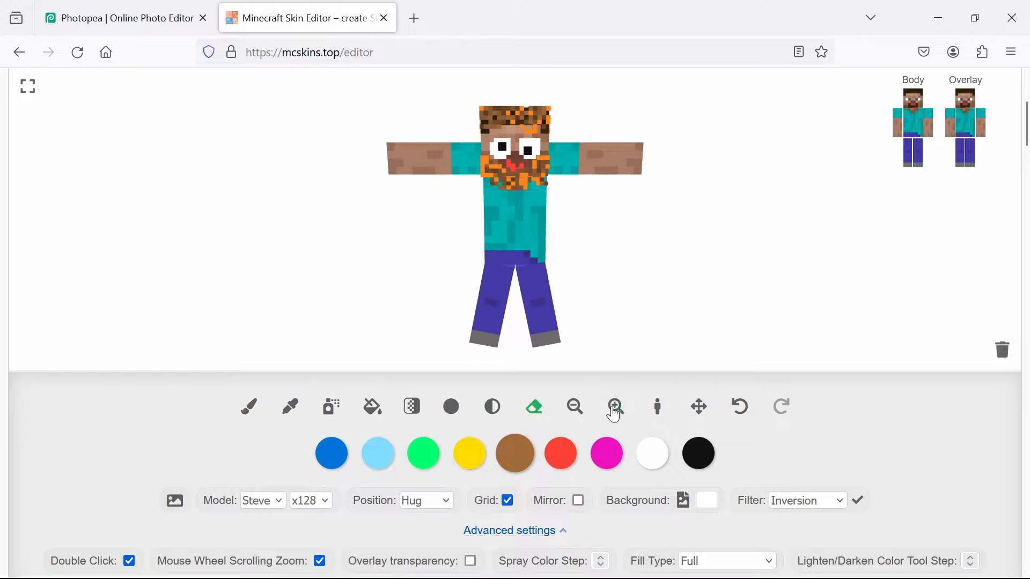
- Paint a red X across the front of the shirt with the brush
click(567, 443)
click(821, 288)
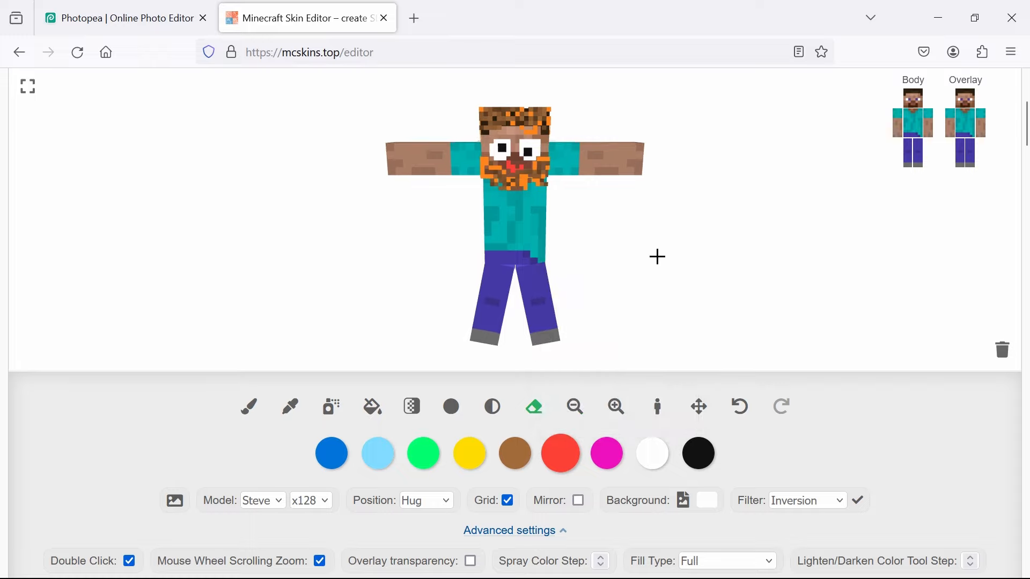
drag(501, 204, 532, 223)
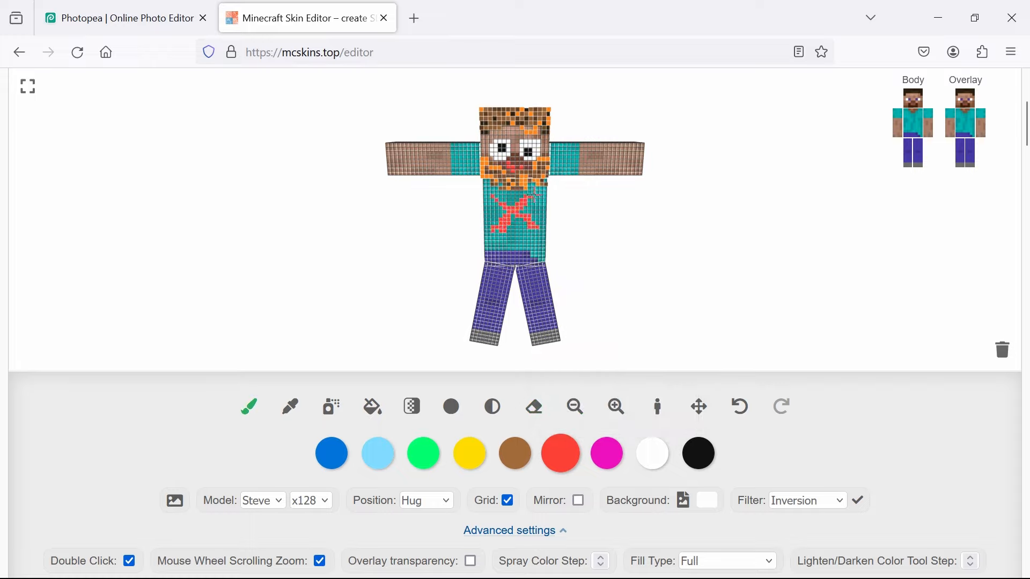
drag(685, 293, 760, 253)
- Toggle the torso overlay's visibility to check its layer, and erase the red X from the shirt
click(964, 129)
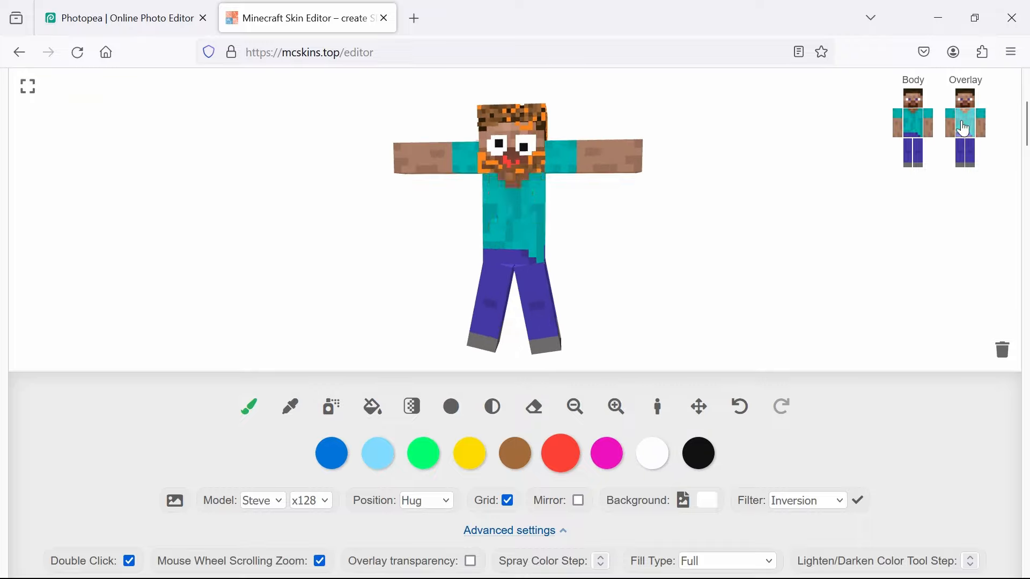
click(963, 128)
click(964, 128)
click(963, 129)
click(534, 407)
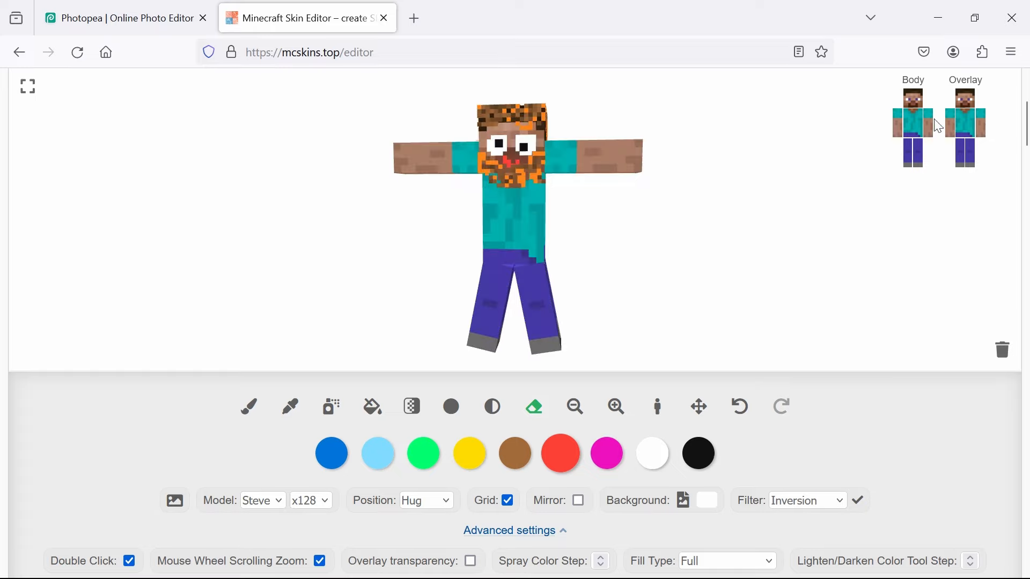
- Hide the torso overlay and spray a red X onto the front of the shirt's body layer
click(968, 129)
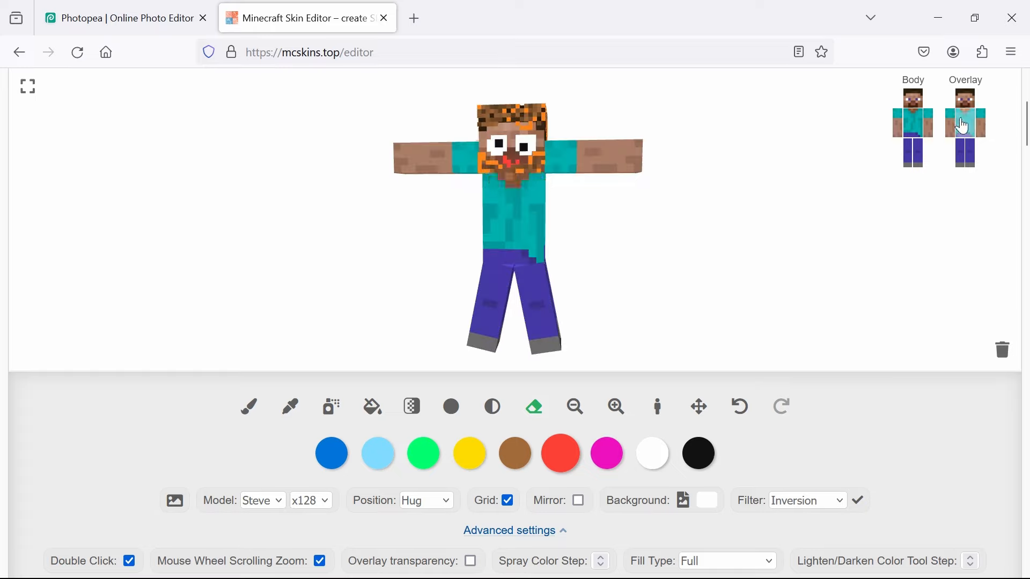
click(563, 445)
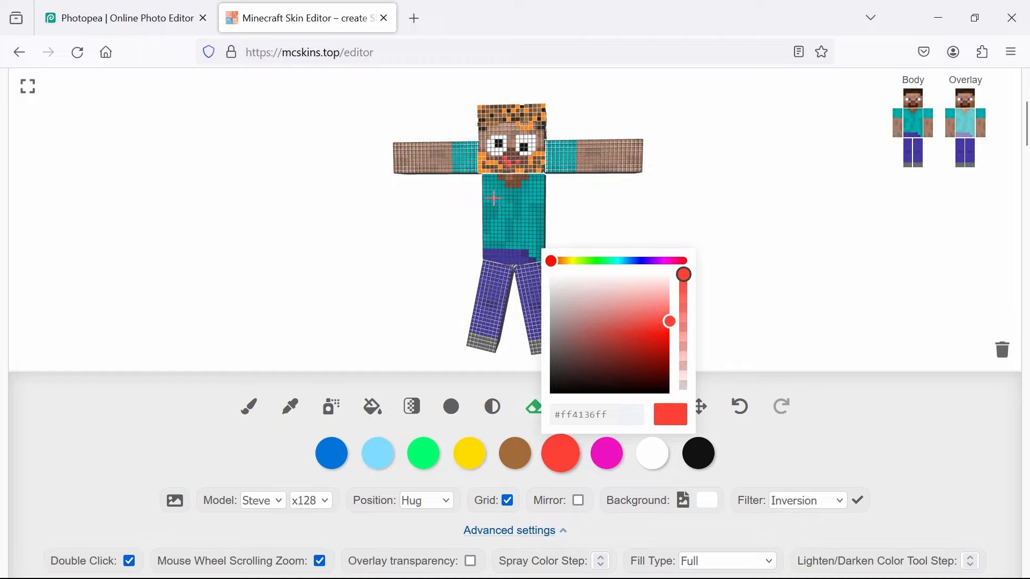
click(518, 219)
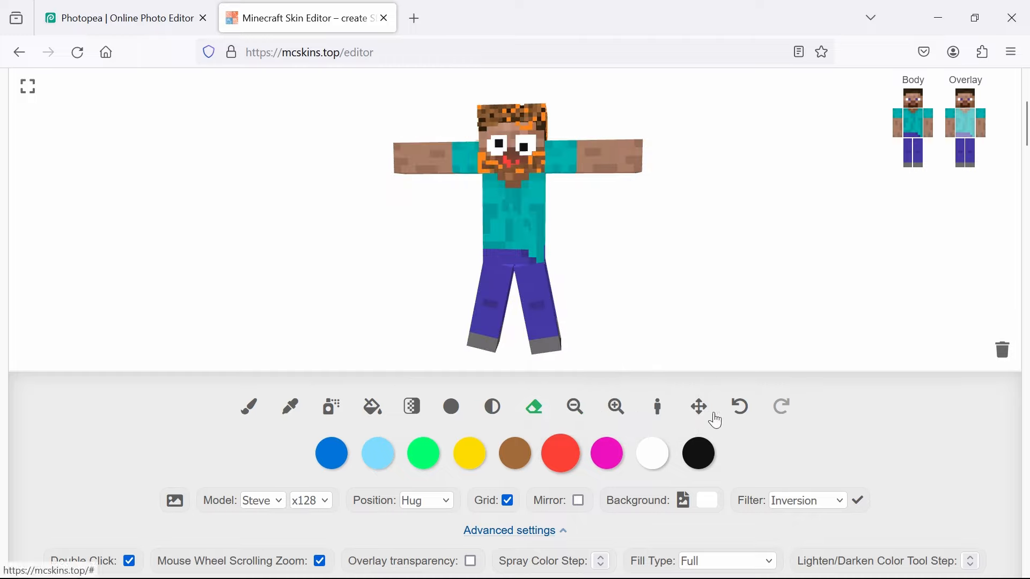
click(743, 410)
click(339, 400)
mouse_move(530, 197)
mouse_down()
mouse_move(494, 235)
mouse_move(505, 203)
mouse_move(535, 236)
mouse_up()
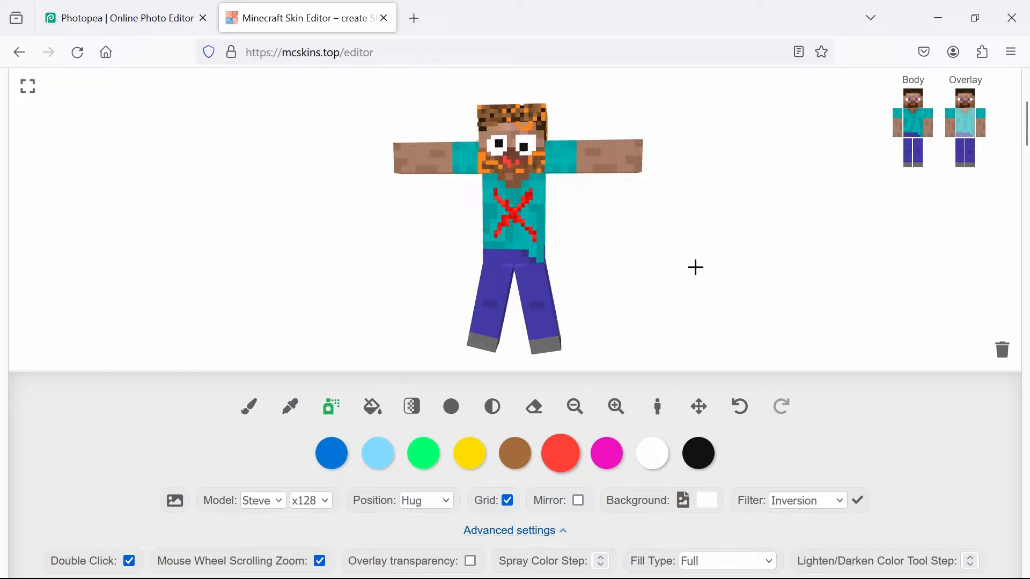
- Check the red X from the side and show the torso overlay again
drag(694, 266, 660, 269)
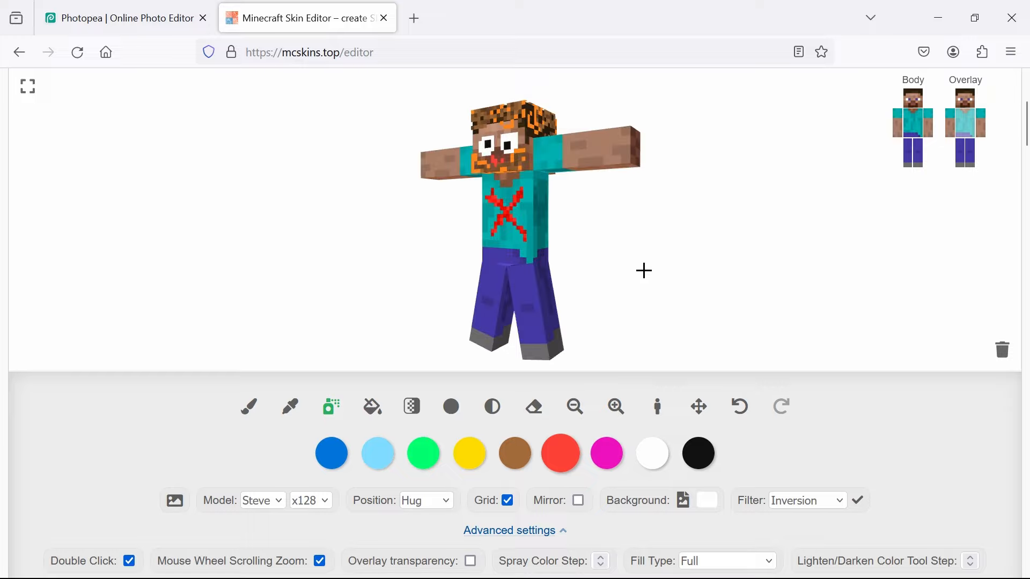
drag(665, 280, 685, 275)
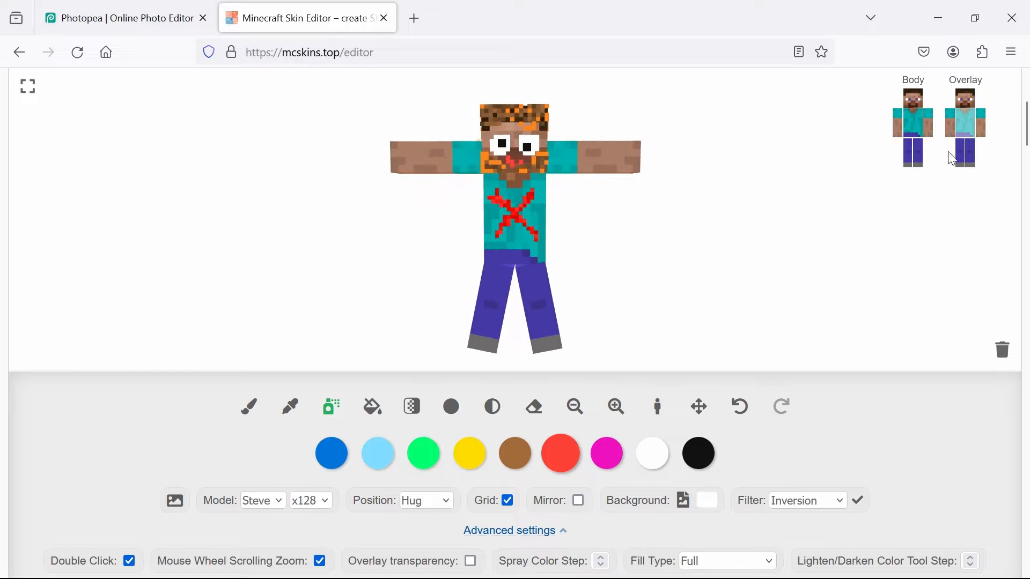
click(971, 129)
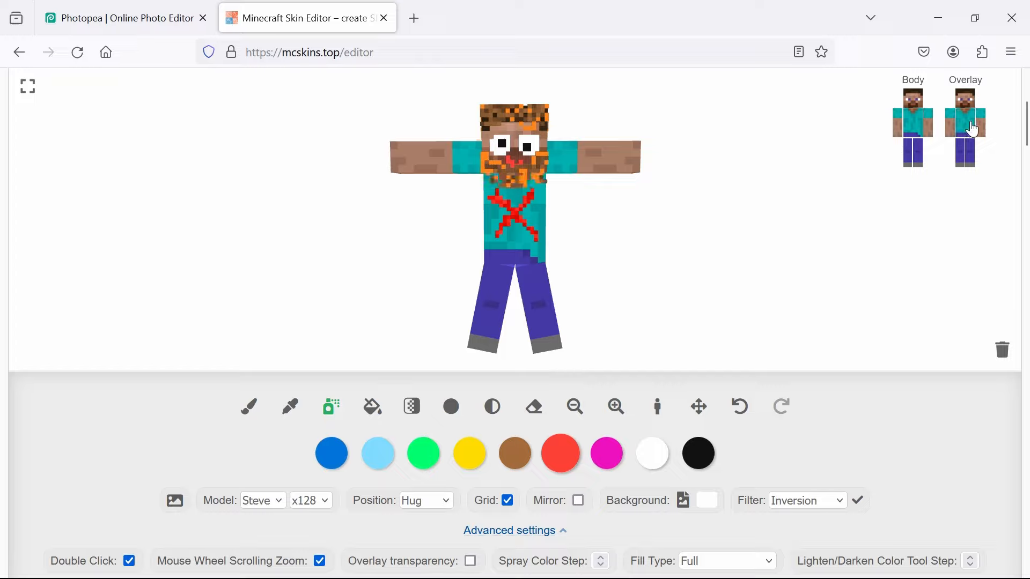
- Spray a red band around each of the character's two wrists
drag(802, 212, 778, 234)
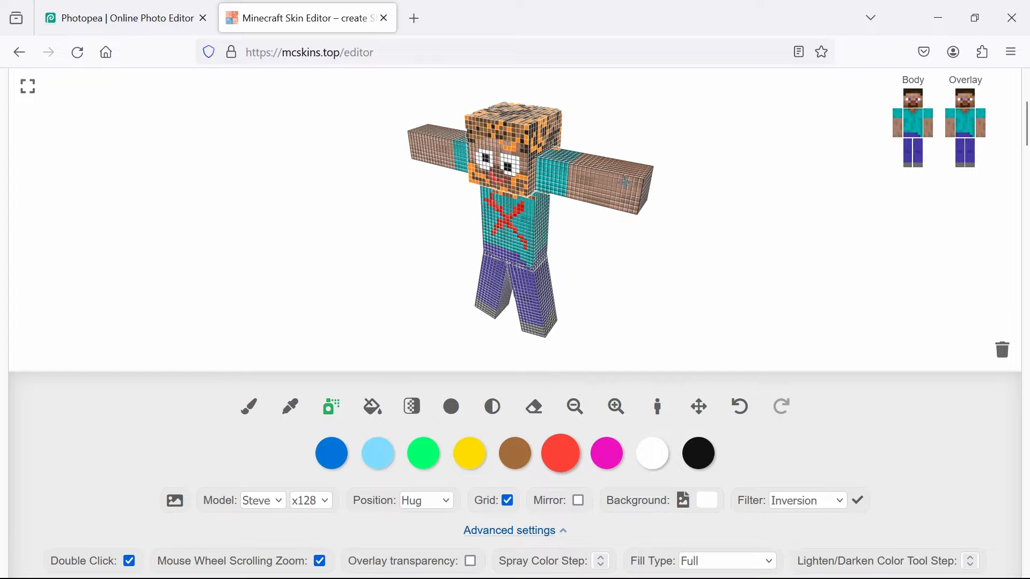
drag(611, 173, 608, 209)
mouse_move(771, 260)
mouse_down()
mouse_move(683, 252)
mouse_move(615, 228)
mouse_up()
drag(418, 193, 428, 160)
mouse_move(415, 243)
mouse_down()
mouse_move(474, 271)
mouse_move(542, 259)
mouse_up()
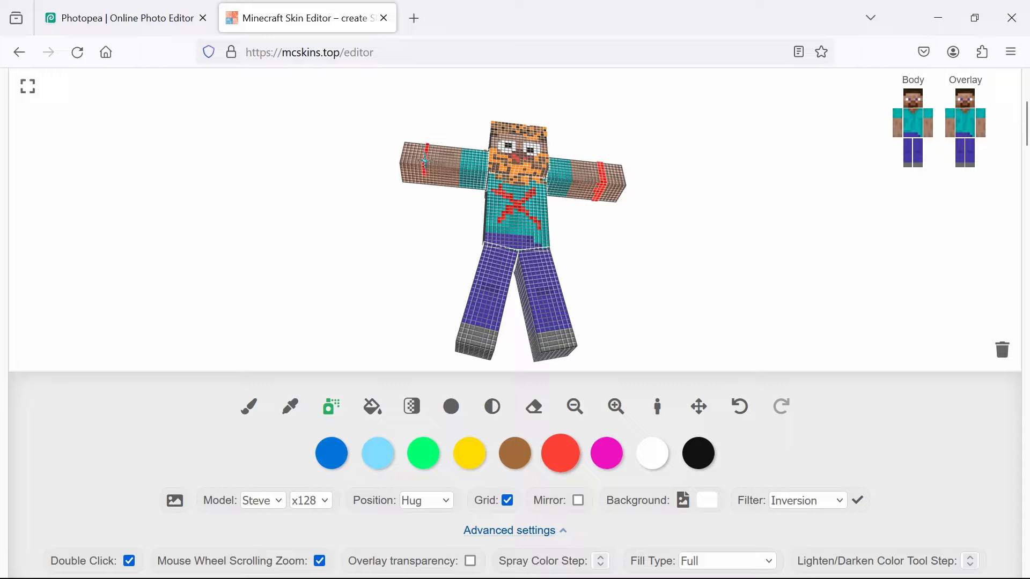
mouse_move(425, 161)
mouse_down()
mouse_move(418, 234)
mouse_move(433, 291)
mouse_move(525, 298)
mouse_move(636, 192)
mouse_move(605, 208)
mouse_move(642, 184)
mouse_move(634, 180)
mouse_move(612, 225)
mouse_up()
drag(748, 261, 618, 232)
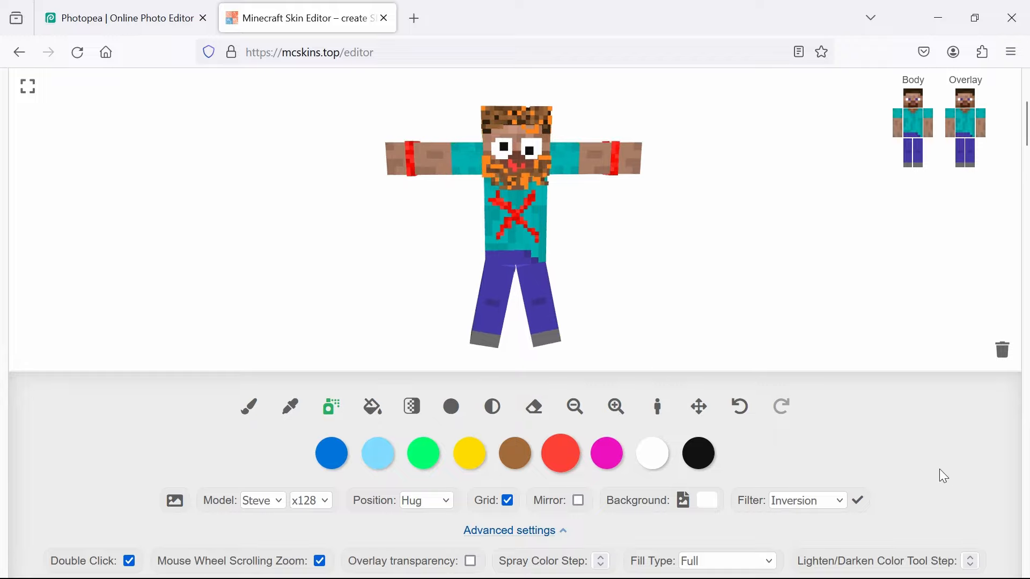
scroll(939, 470, down, 2)
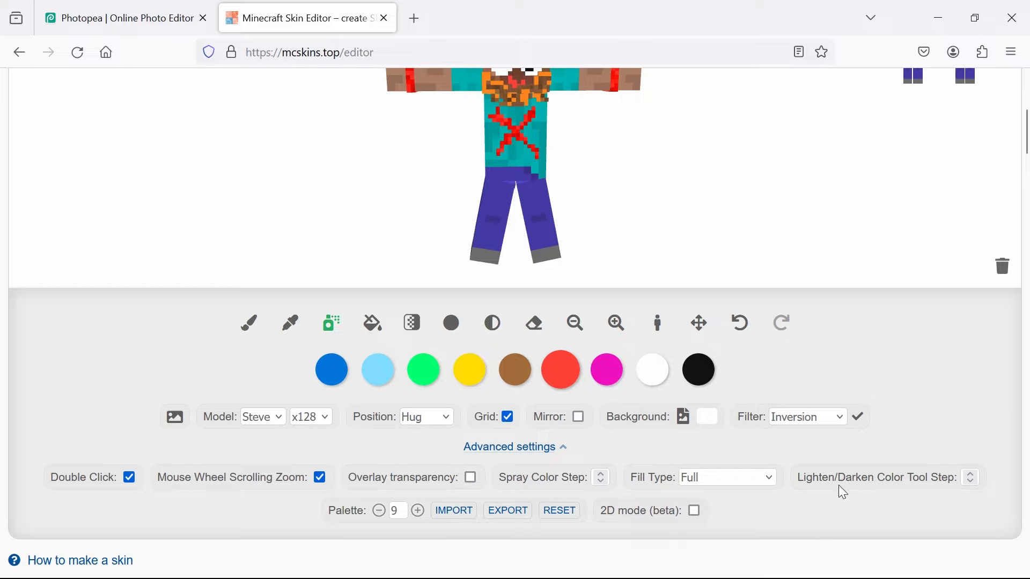
click(172, 422)
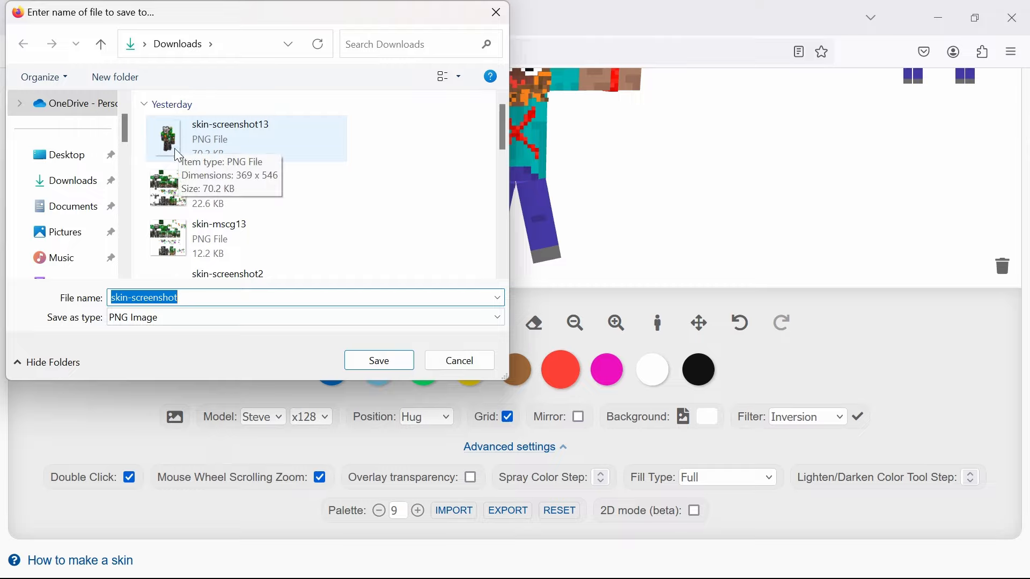
click(481, 359)
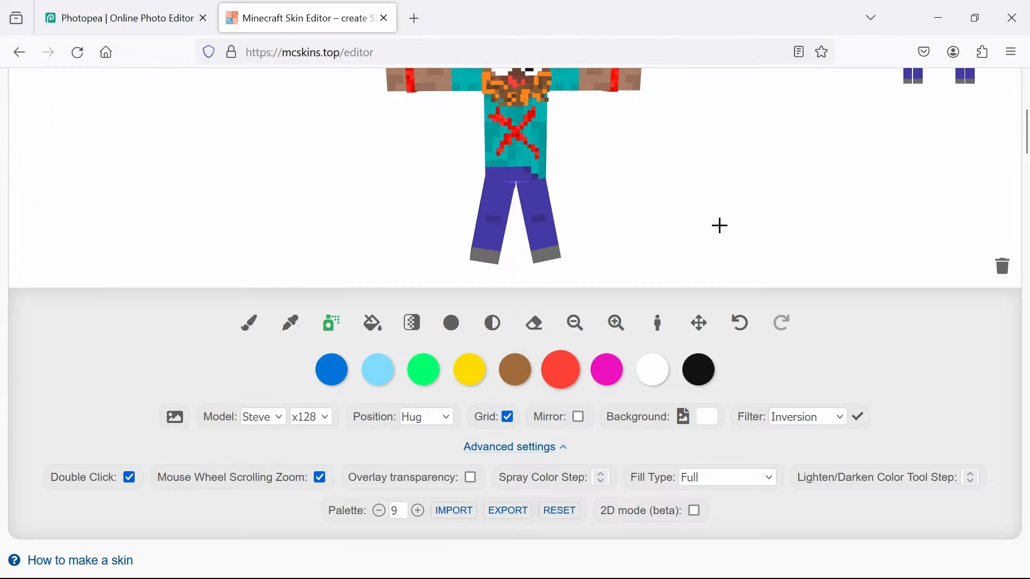
- Download the finished skin as a PNG image named crazysteve in the Downloads folder
scroll(858, 410, up, 3)
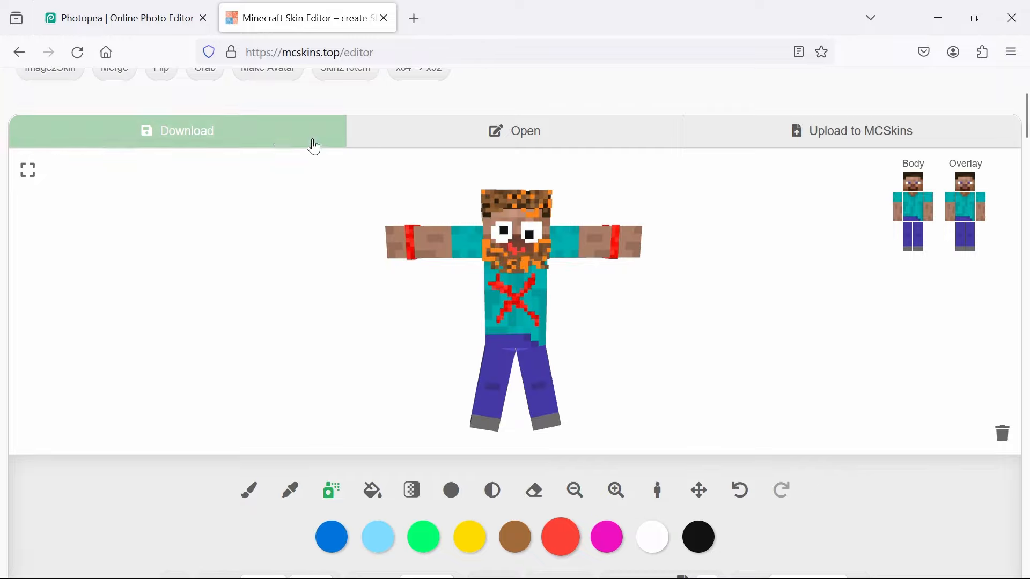
click(190, 143)
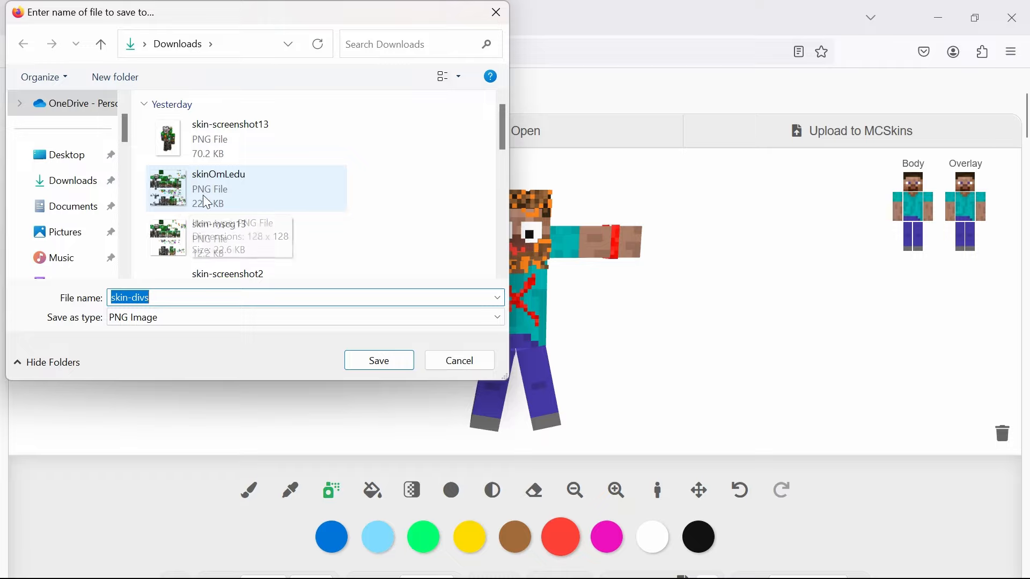
text(crazysteve)
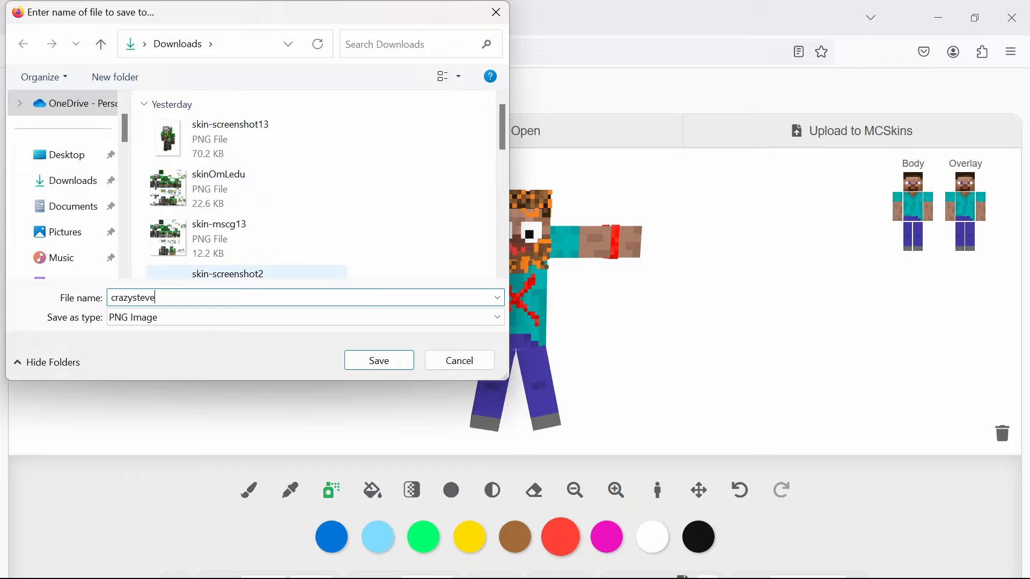
click(370, 365)
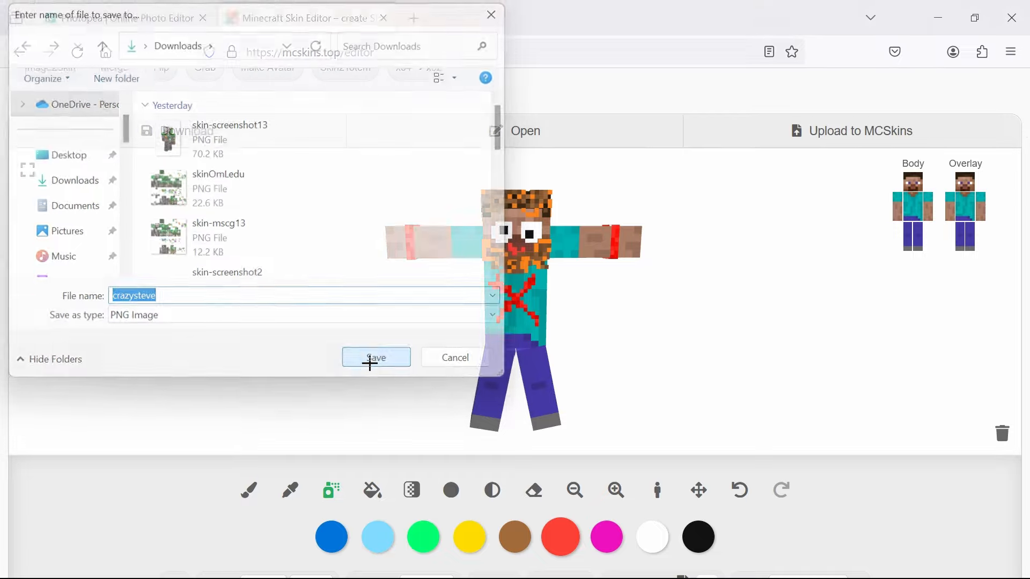
- Open the skin file skinOmLedu from the Downloads folder in the skin editor and view the loaded model
click(547, 138)
scroll(390, 201, down, 2)
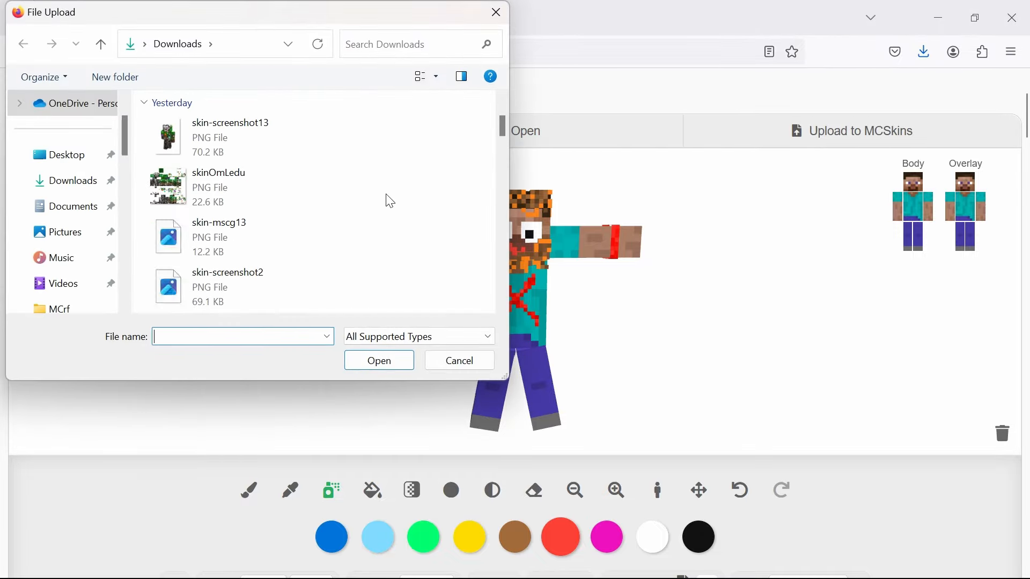
double_click(206, 187)
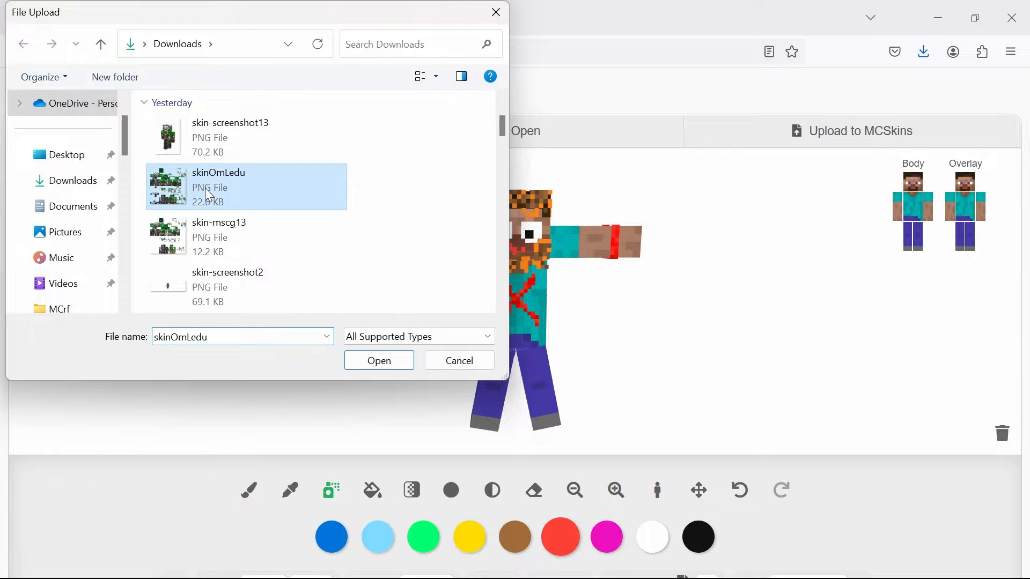
drag(641, 312, 687, 303)
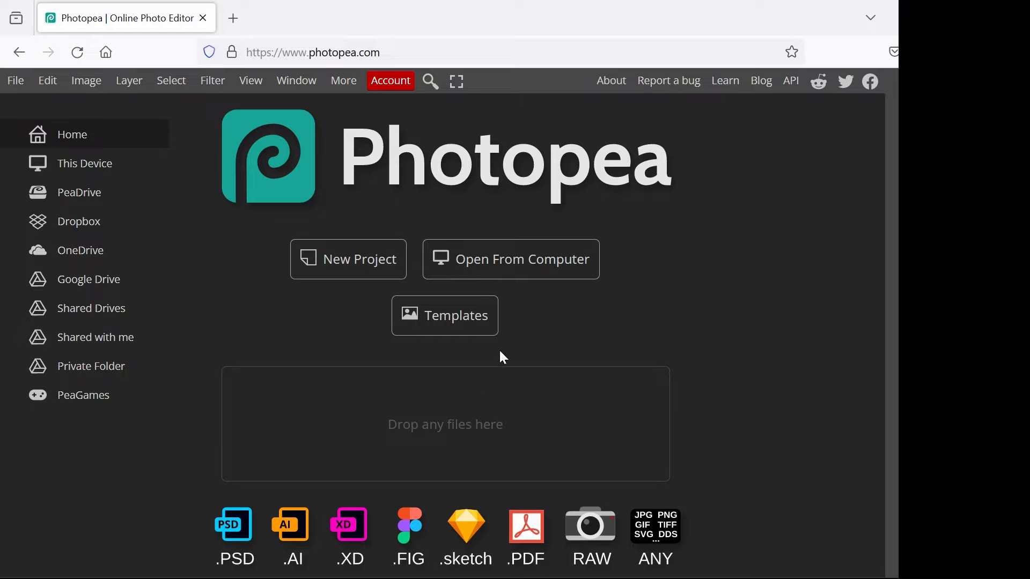
- Switch to Photopea and open the crazysteve PNG from the Downloads folder
click(516, 263)
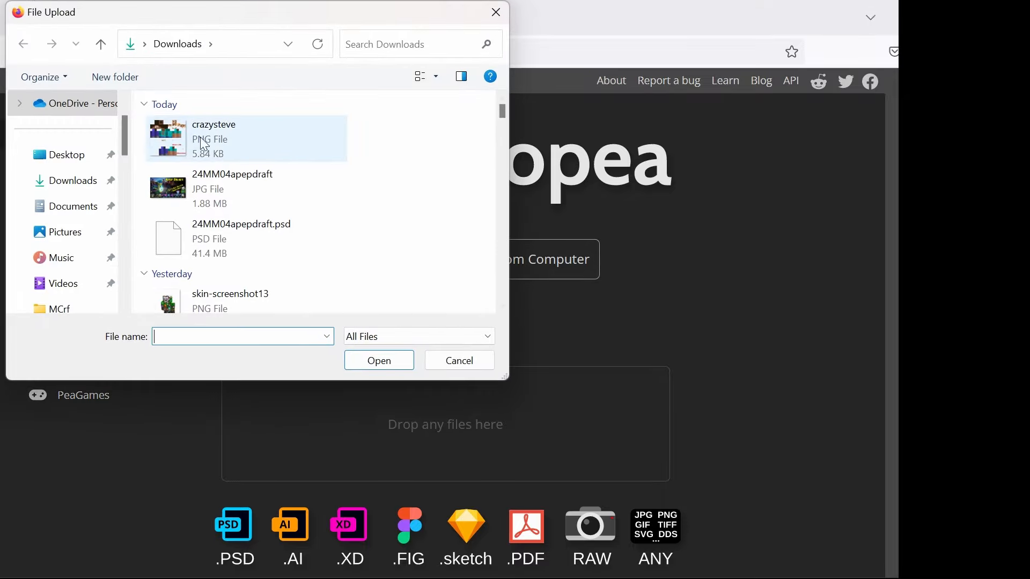
click(175, 133)
click(378, 363)
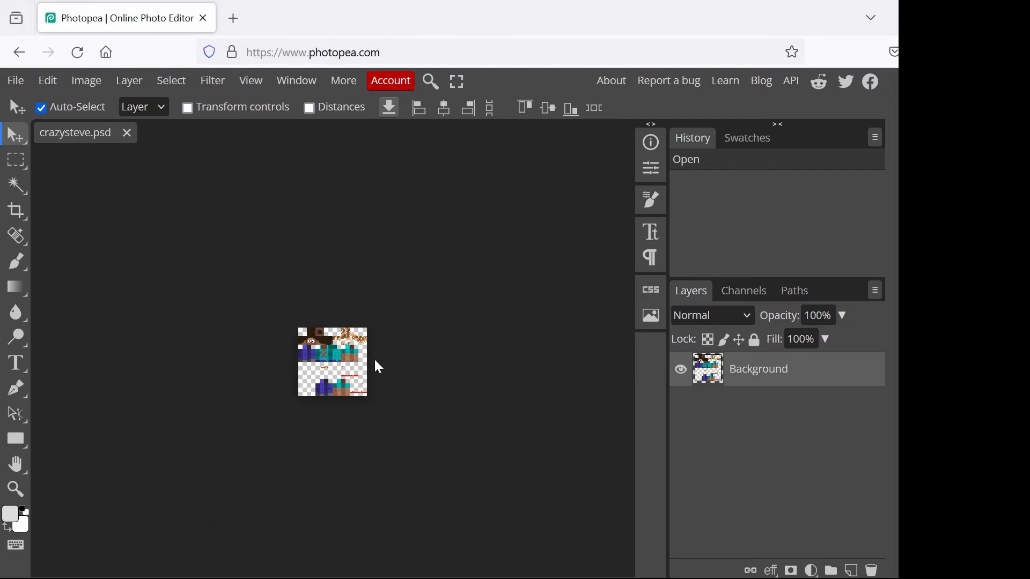
- Add the text letter S in 24 px DayPosterBlack over the red X on the skin's shirt front
scroll(337, 353, up, 5)
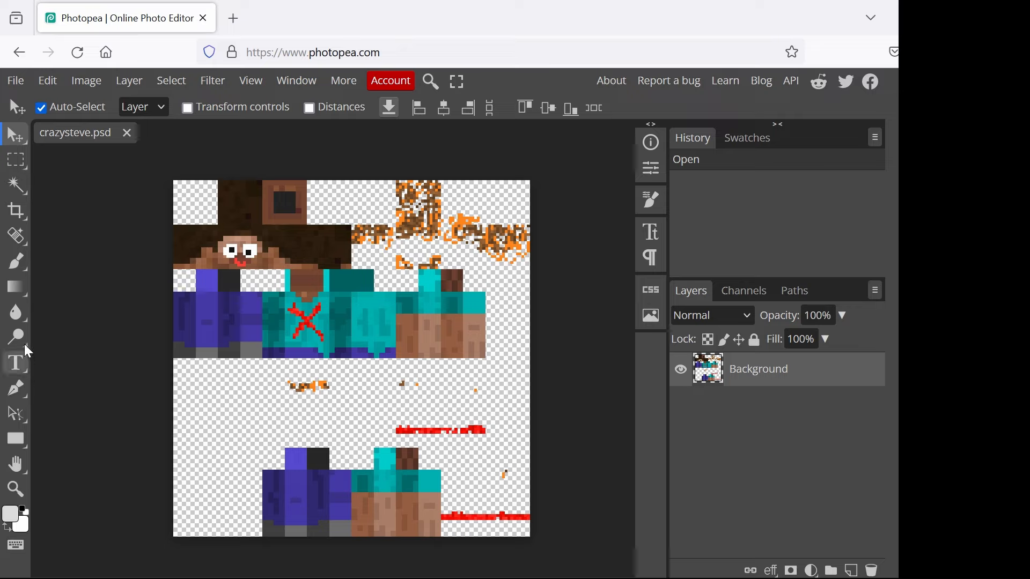
key(b)
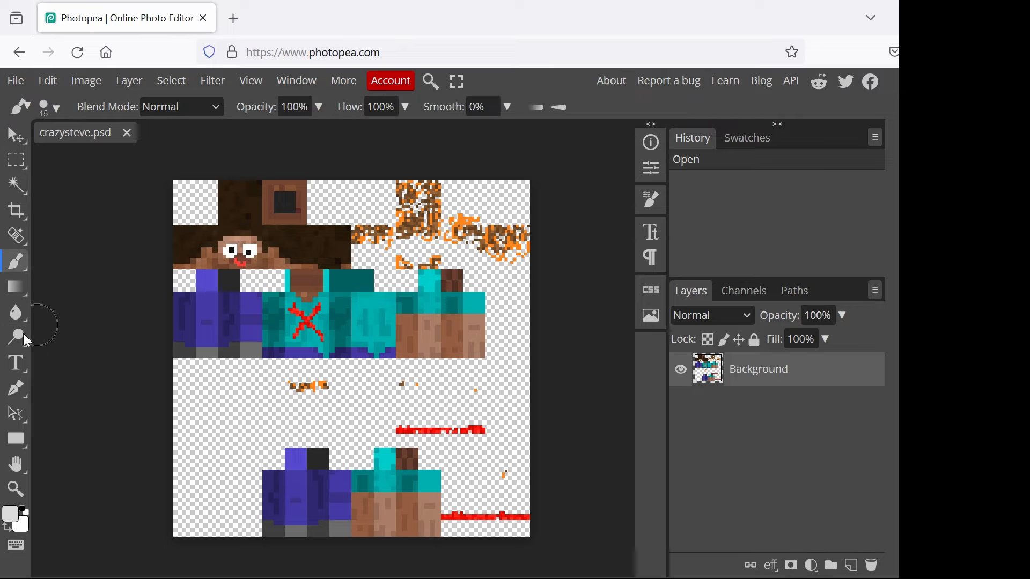
click(16, 363)
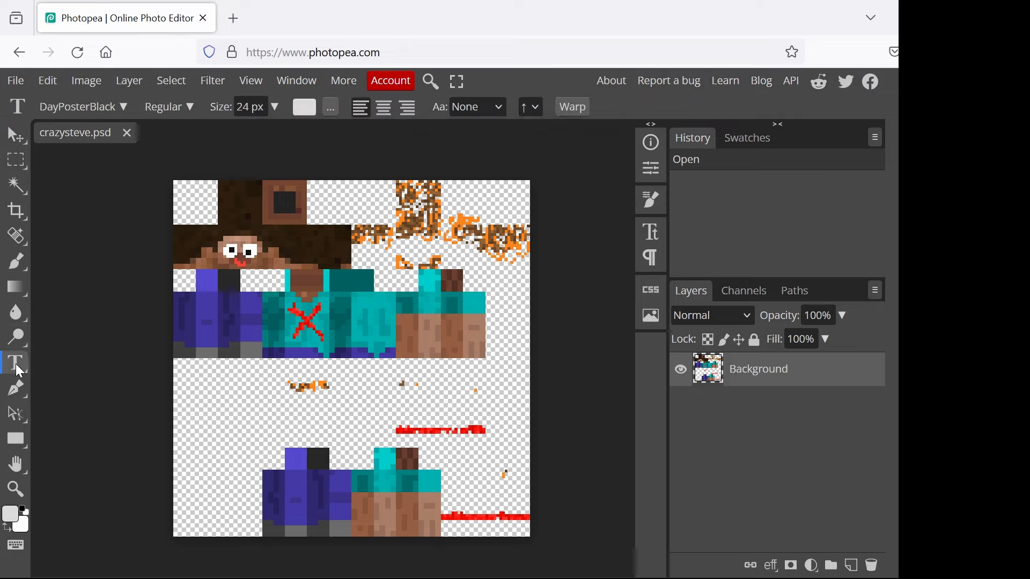
click(294, 355)
text(S)
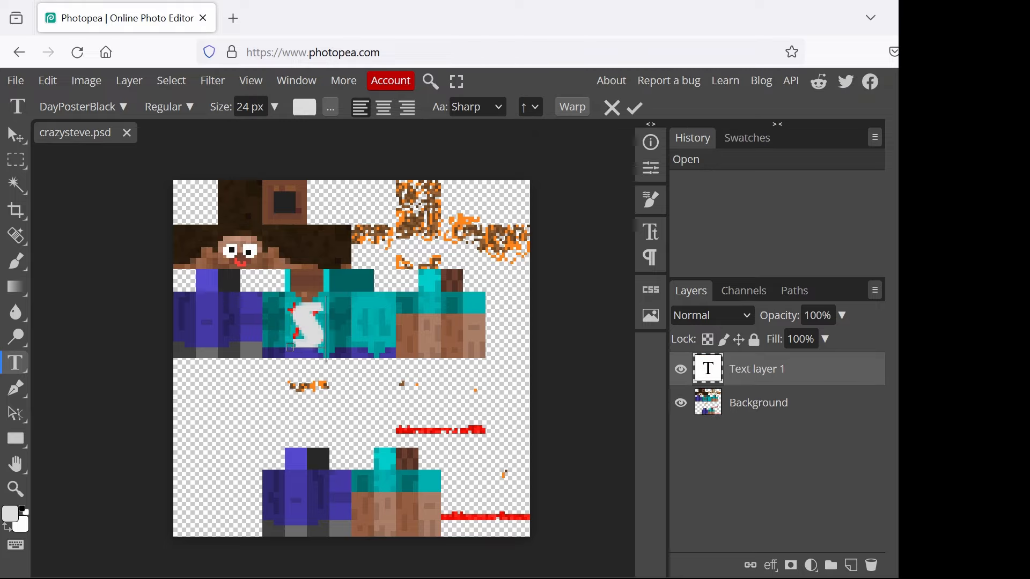
- Scale the letter S down to about 31% with Free Transform, keeping it on the shirt front
key(ctrl+t)
drag(331, 353, 317, 318)
key(ctrl+plus)
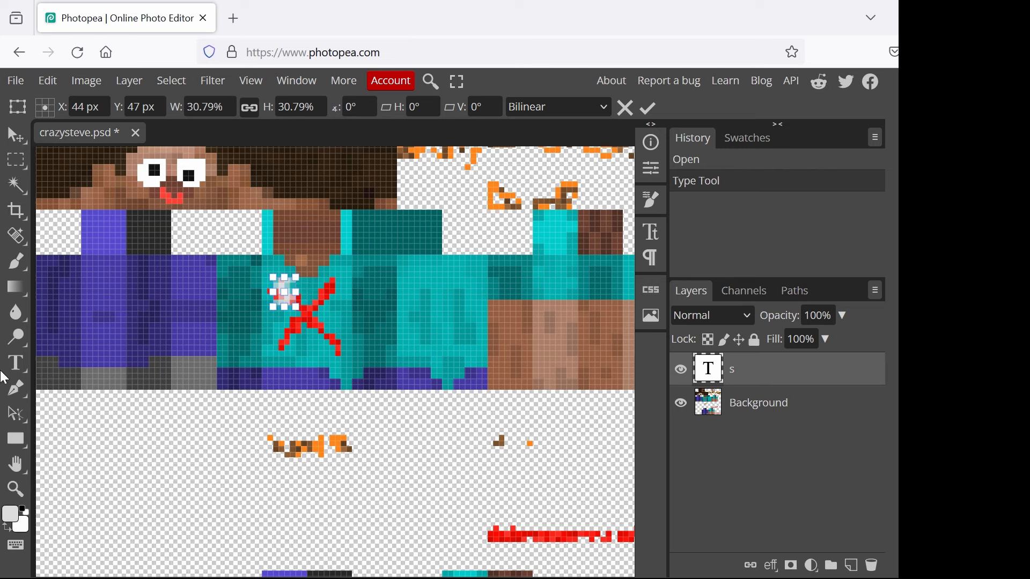
key(Return)
- Recolour the letter S on the shirt to a light red
click(304, 108)
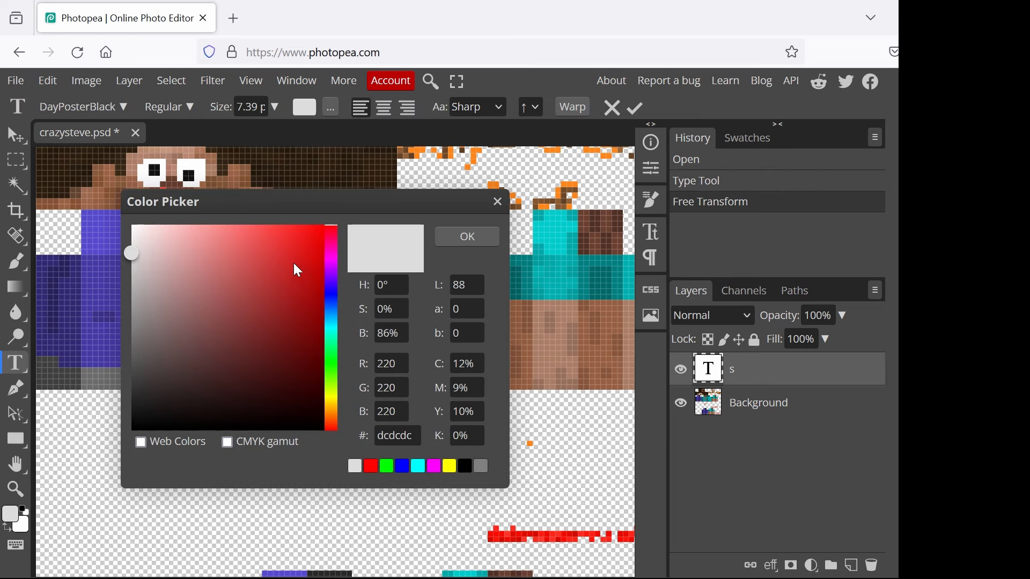
click(278, 224)
click(466, 235)
- Move the letter S just below the centre of the red X and rasterize its text layer
click(15, 141)
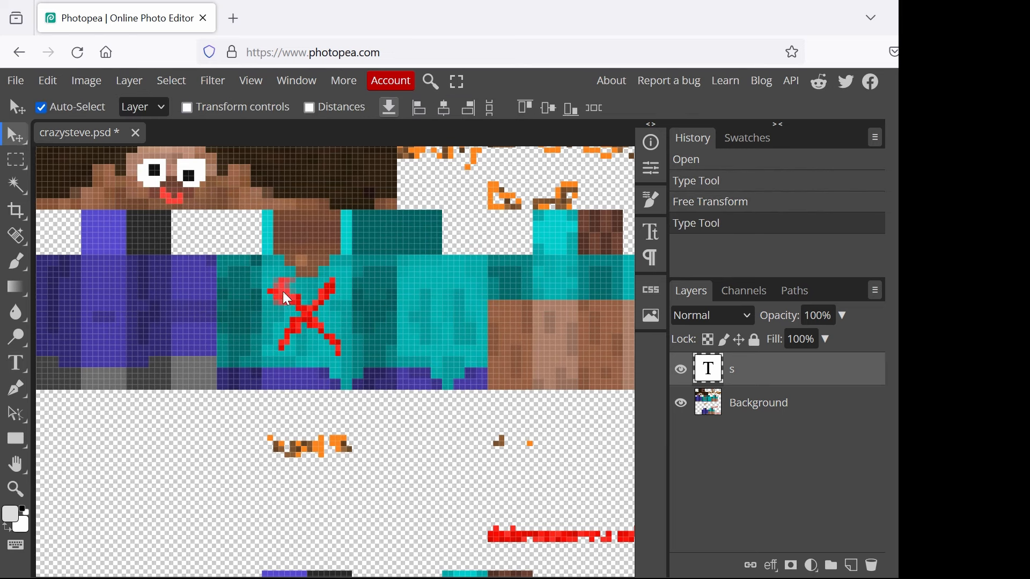
drag(287, 297, 311, 361)
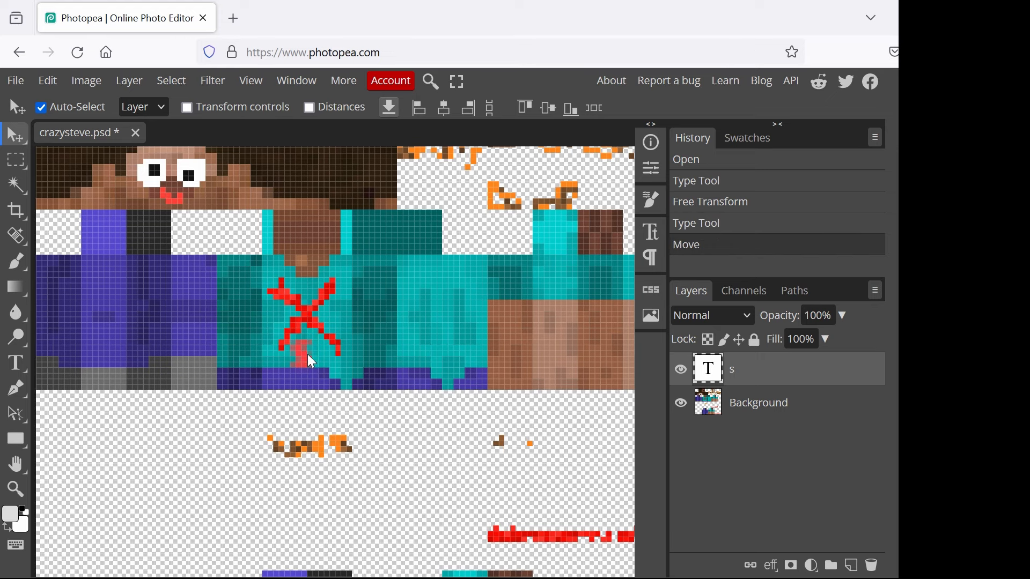
right_click(768, 382)
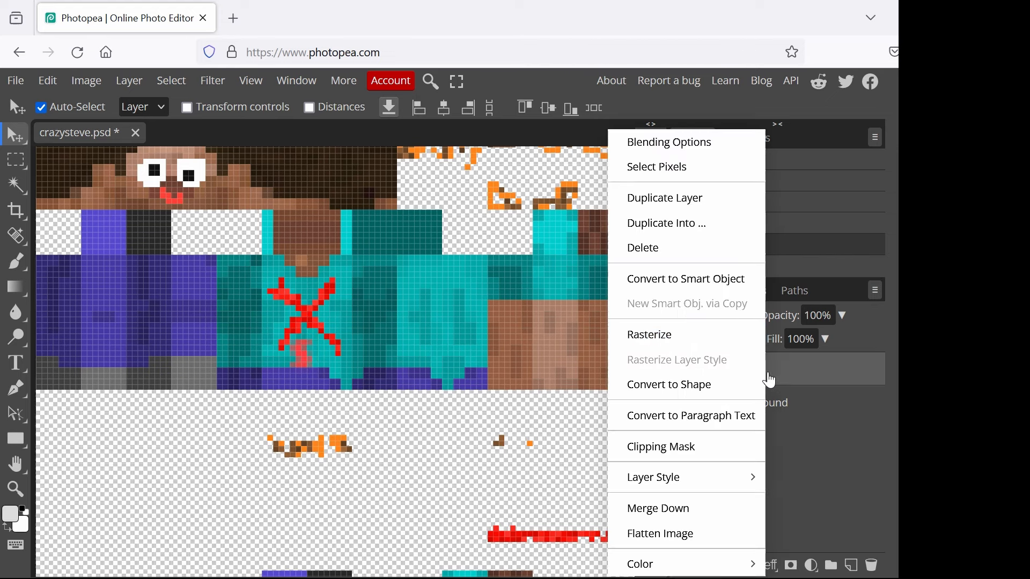
click(665, 333)
- Outline the red X and the small S on the shirt in black with a 1 px brush on the s layer
scroll(295, 355, up, 2)
scroll(287, 354, up, 1)
key(b)
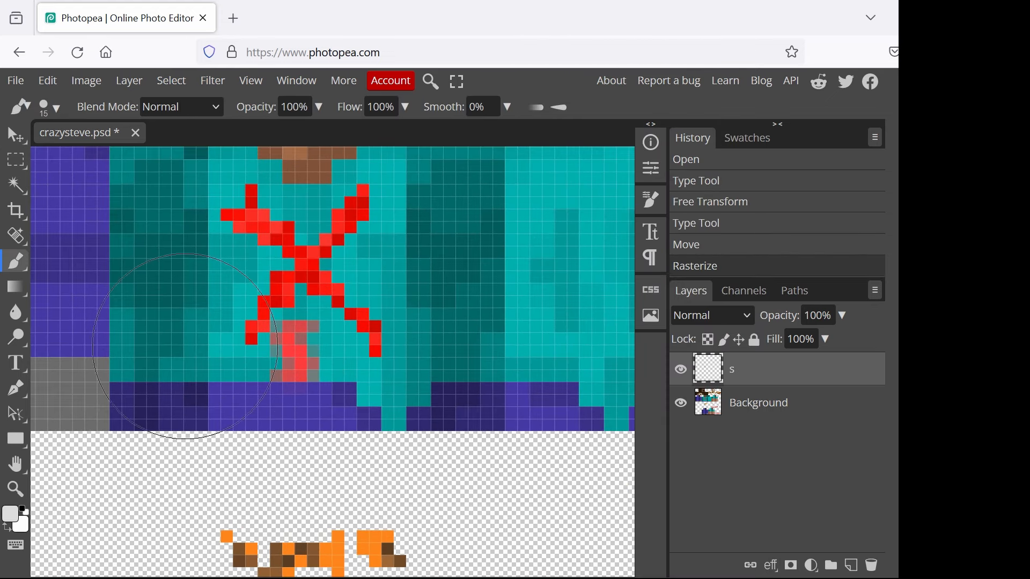
right_click(13, 265)
click(84, 268)
click(22, 508)
key(bracketleft)
key(bracketleft)
key(bracketleft)
key(bracketleft)
key(bracketleft)
key(bracketleft)
key(bracketleft)
key(bracketleft)
key(bracketleft)
key(bracketleft)
key(bracketleft)
key(bracketleft)
key(bracketleft)
key(bracketleft)
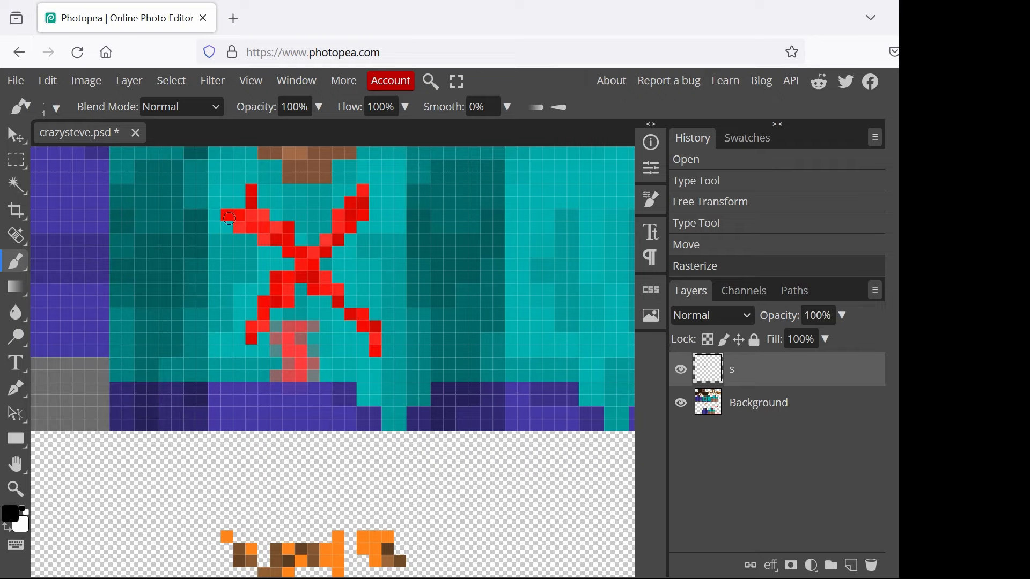
mouse_move(227, 216)
mouse_down()
mouse_move(285, 260)
mouse_move(237, 347)
mouse_move(311, 287)
mouse_move(374, 344)
mouse_move(368, 311)
mouse_move(327, 253)
mouse_move(378, 200)
mouse_move(361, 180)
mouse_move(303, 236)
mouse_up()
mouse_move(310, 239)
mouse_down()
mouse_move(253, 197)
mouse_move(229, 206)
mouse_move(257, 189)
mouse_up()
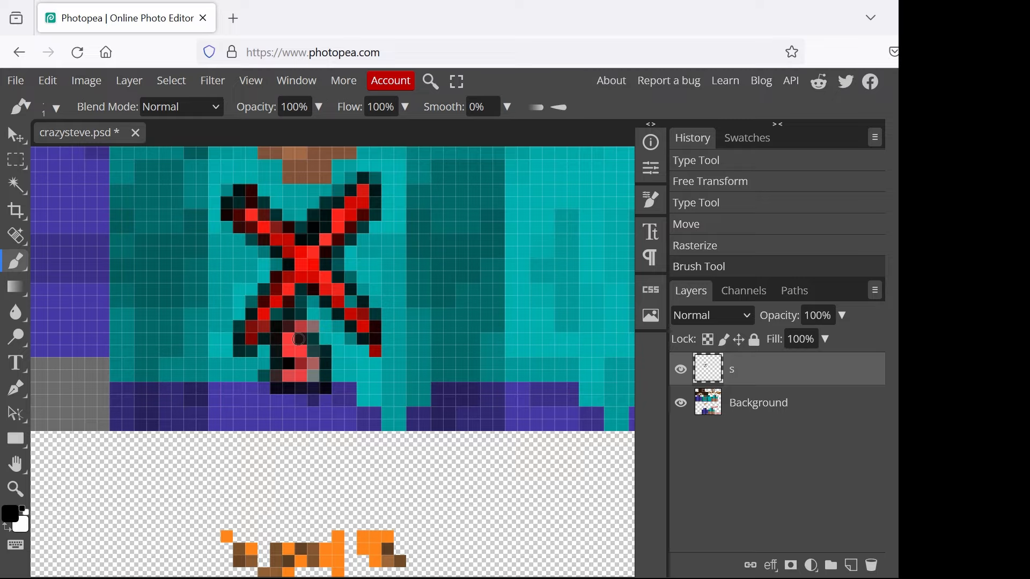
drag(310, 386, 334, 330)
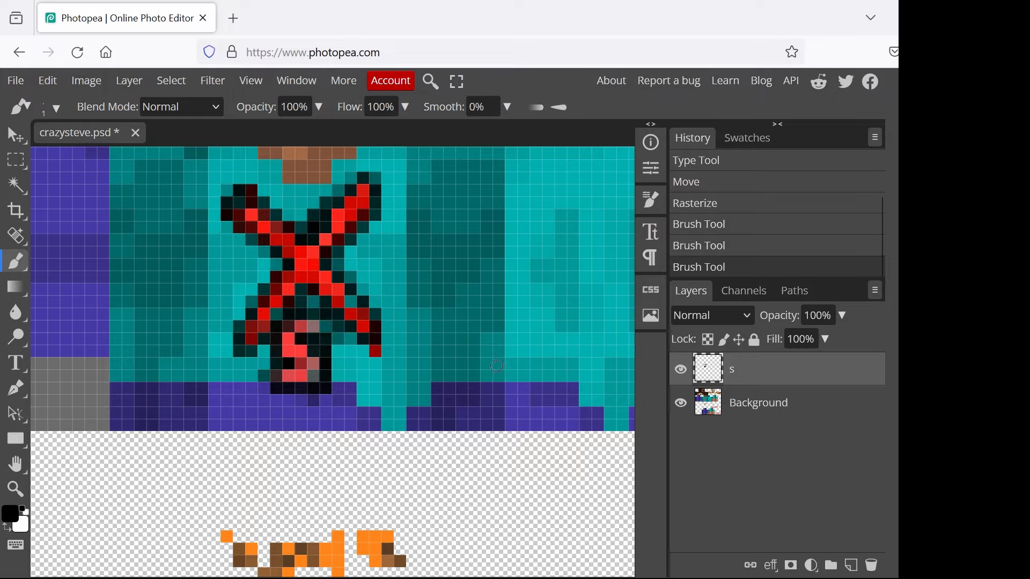
- Export the edited skin as a 128 × 128 px PNG named crazysteve, replacing the existing file in Downloads
scroll(513, 345, down, 5)
scroll(513, 345, down, 2)
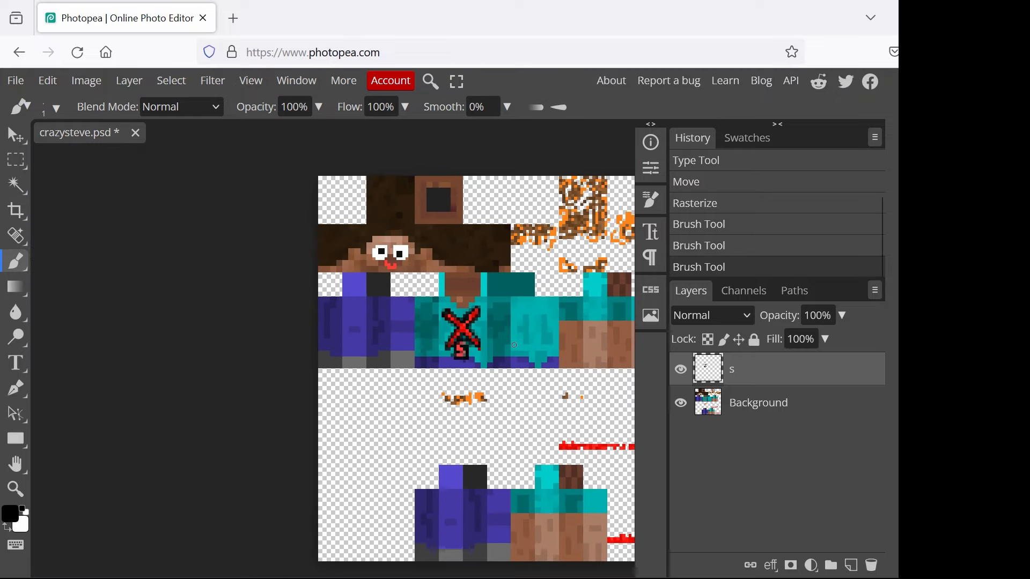
scroll(486, 323, right, 2)
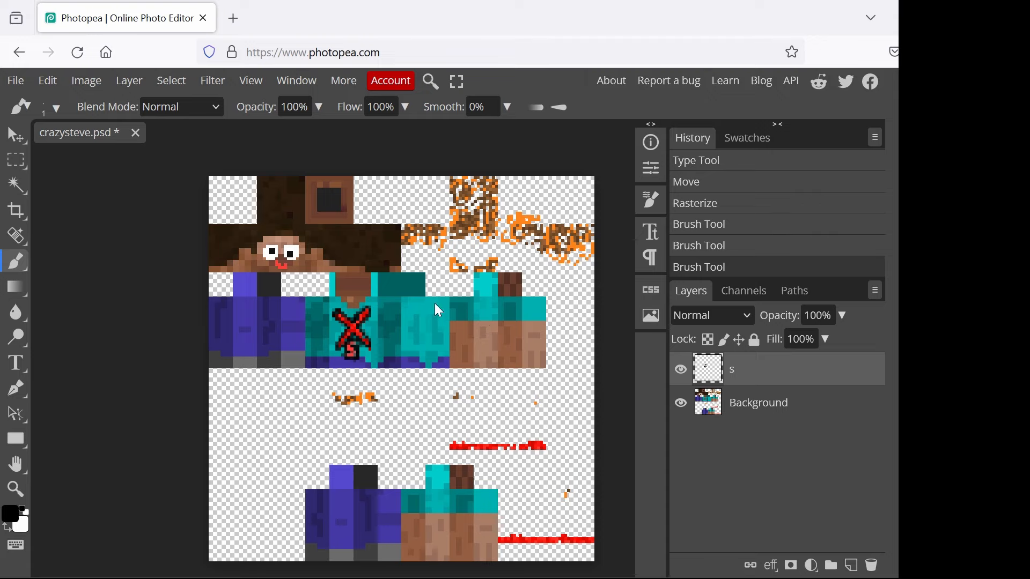
scroll(437, 313, right, 1)
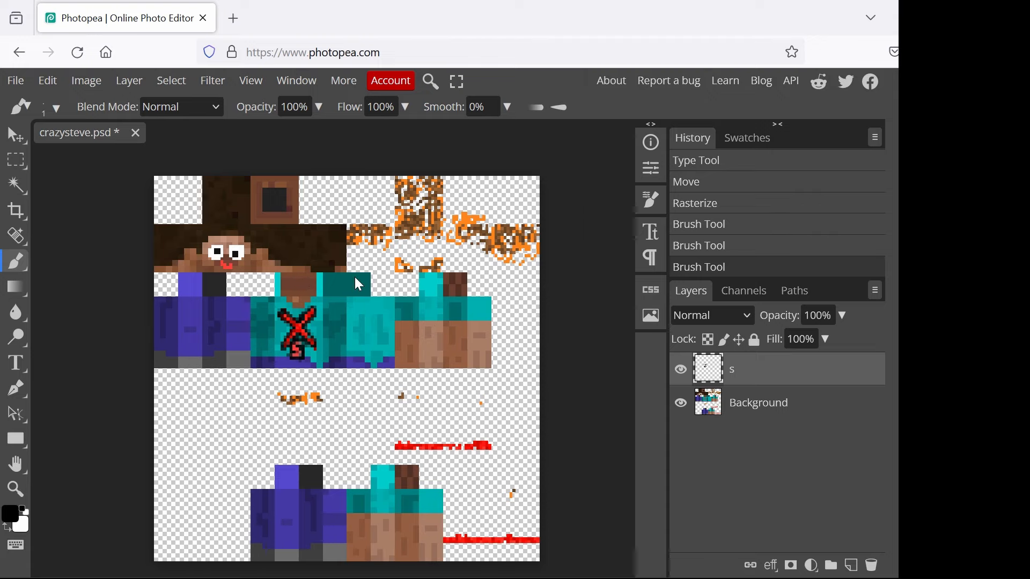
click(21, 83)
mouse_move(87, 315)
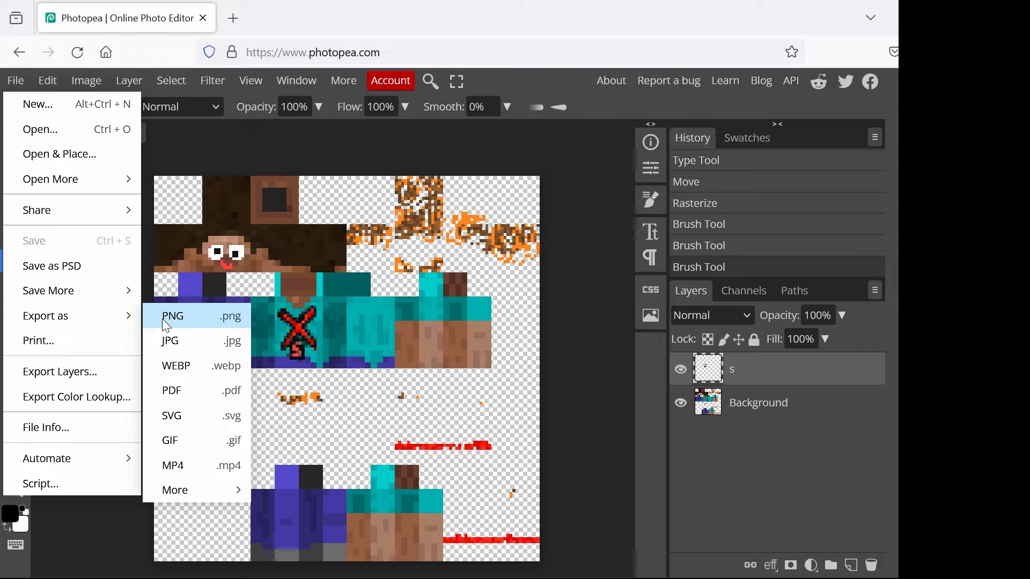
click(196, 321)
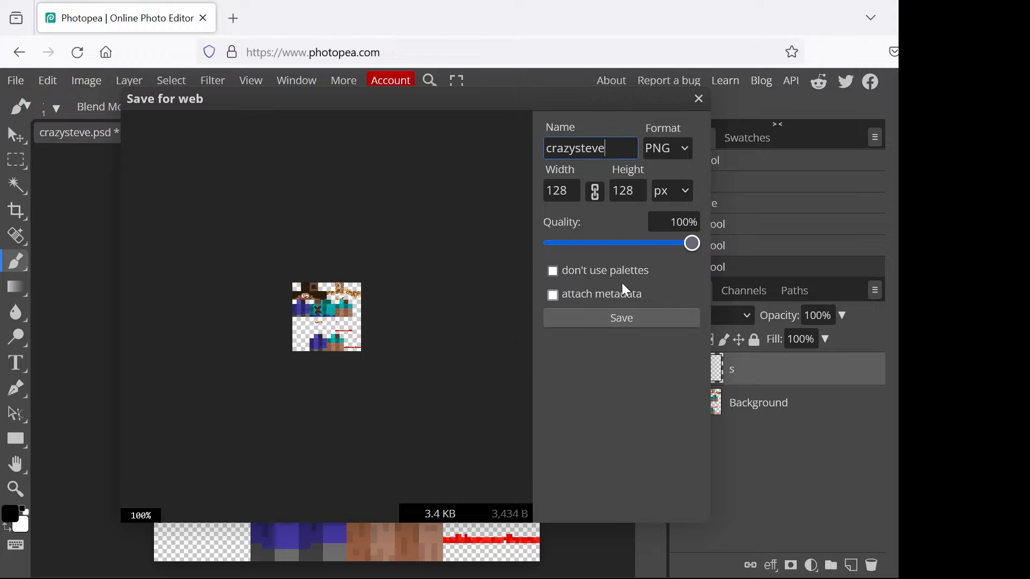
click(622, 318)
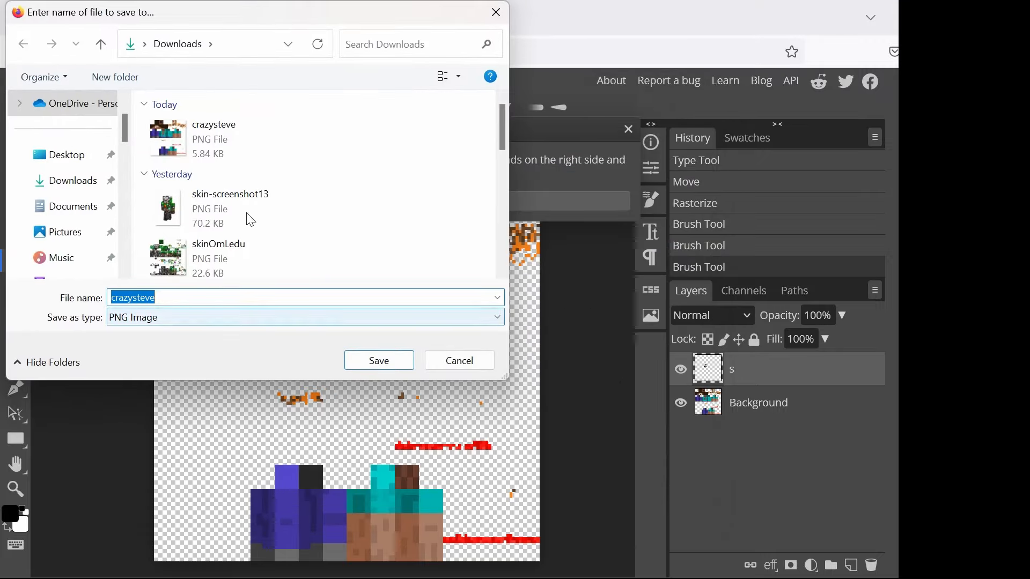
click(381, 362)
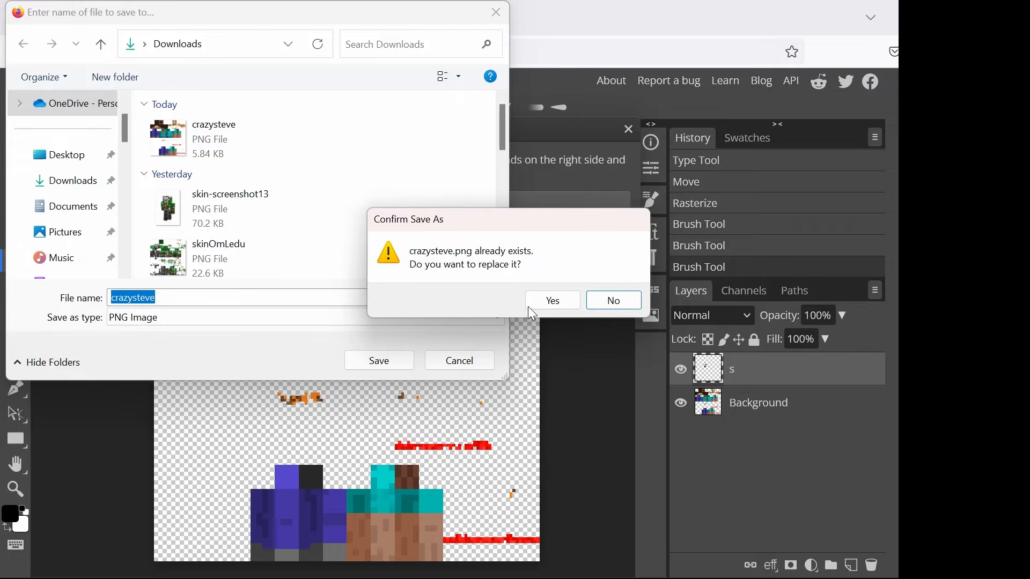
click(566, 306)
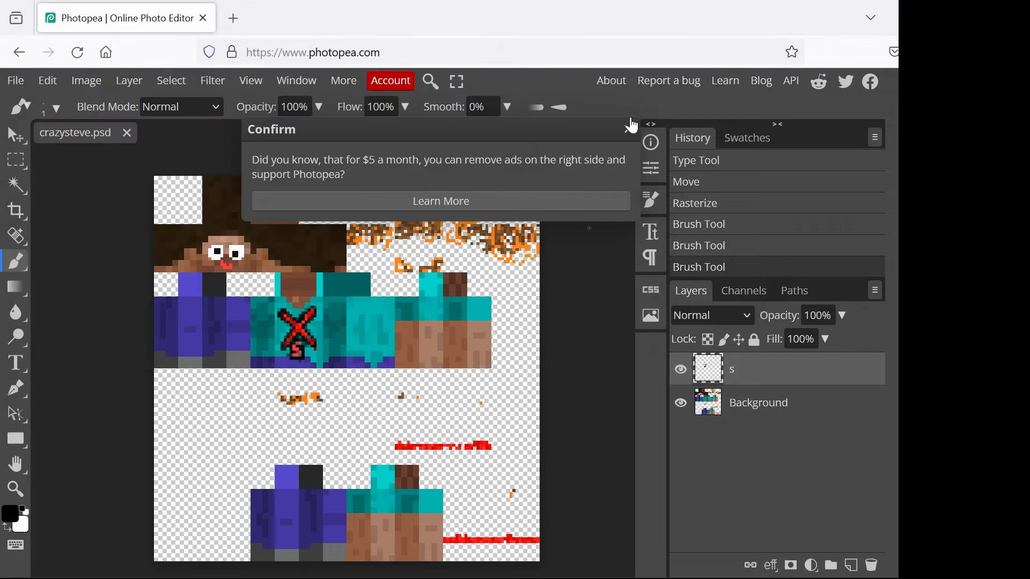
click(629, 134)
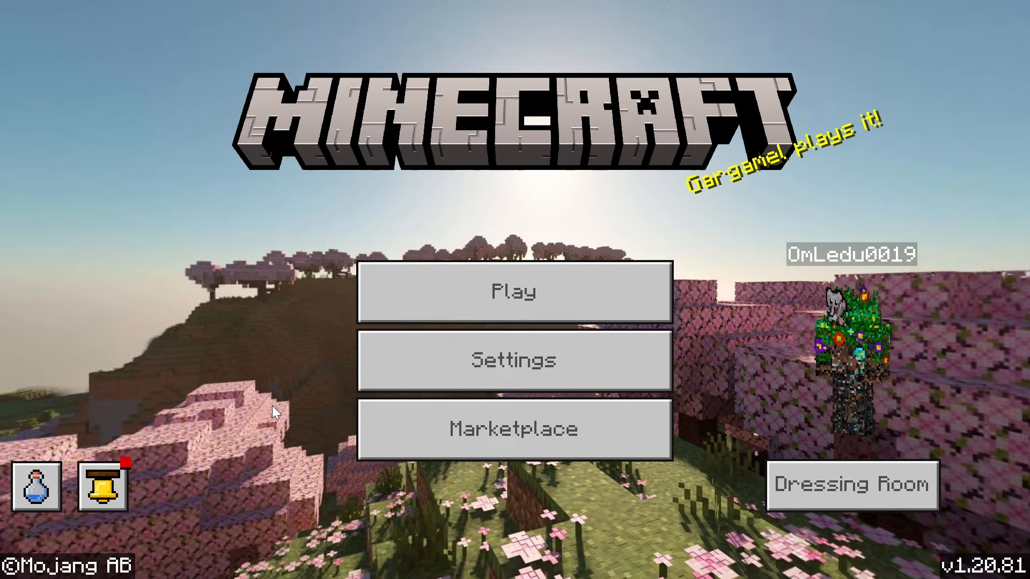
- Switch to Minecraft, choose the blond character's slot in the Dressing Room, and select the blank import skin under Classic Skins
click(857, 485)
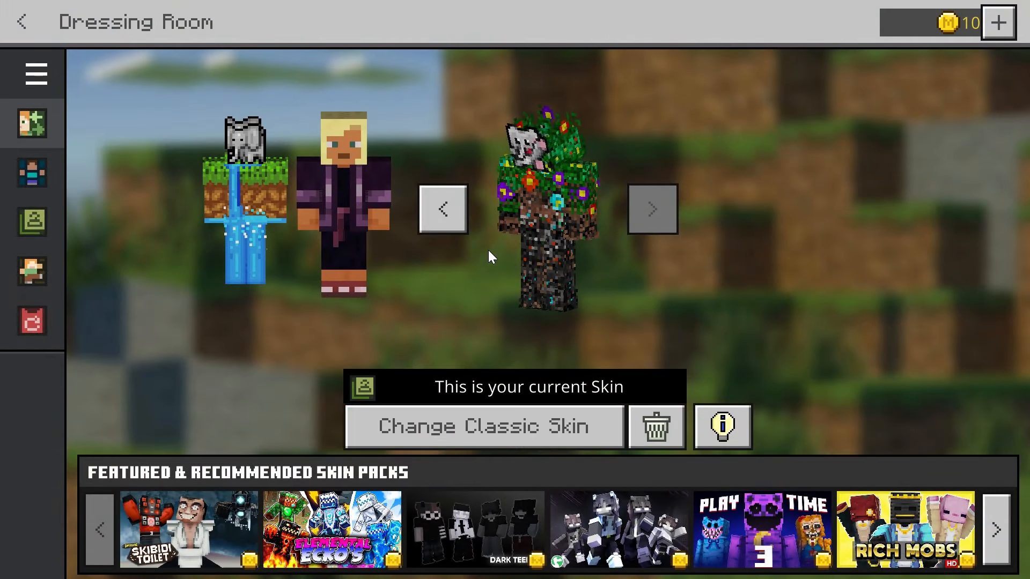
click(447, 221)
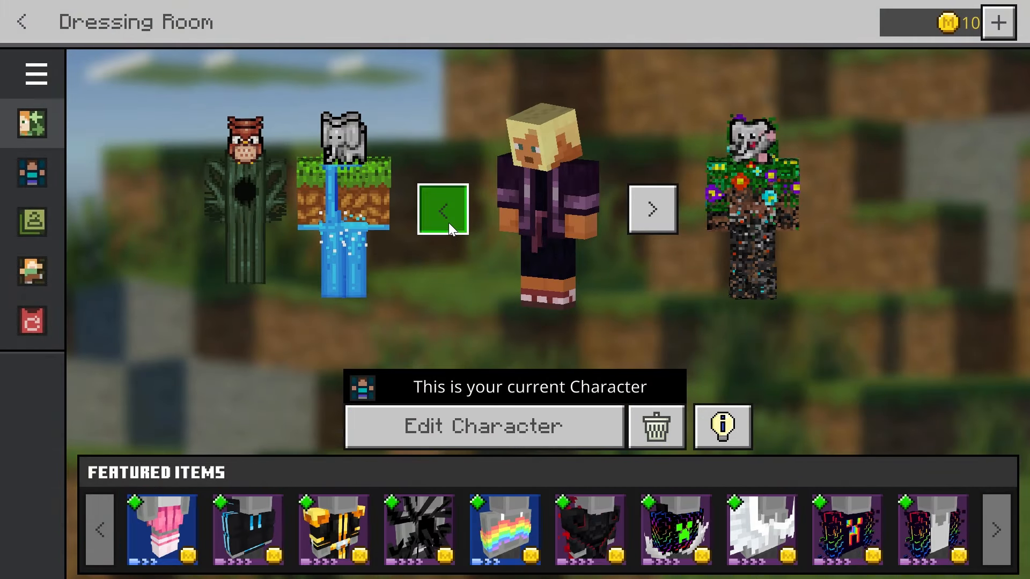
click(603, 432)
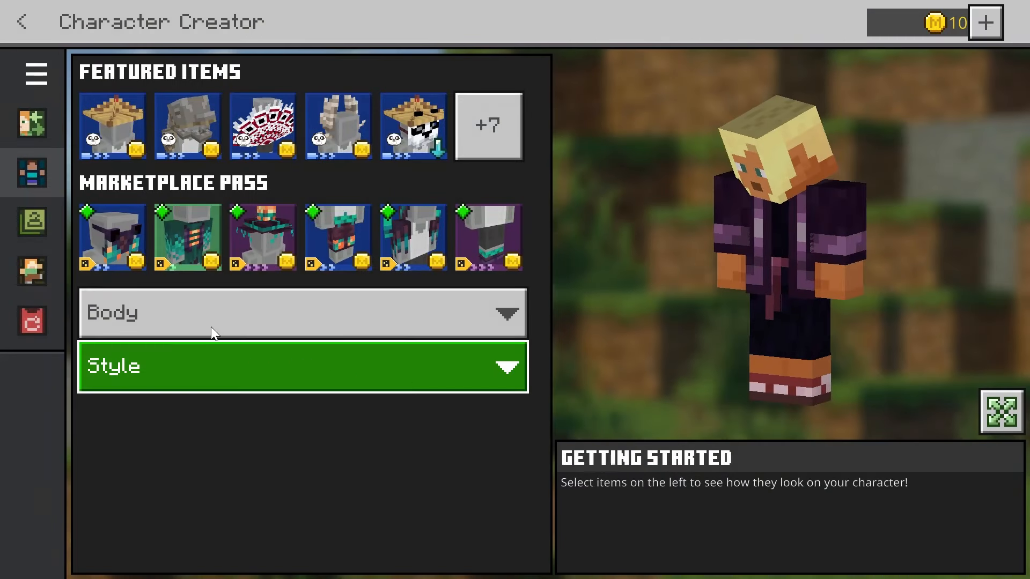
click(37, 214)
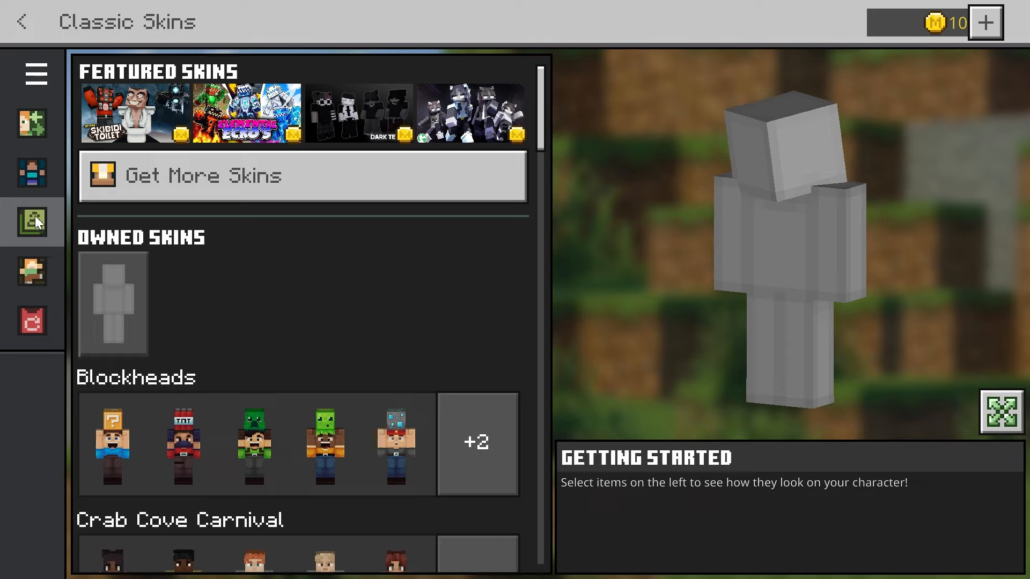
click(117, 296)
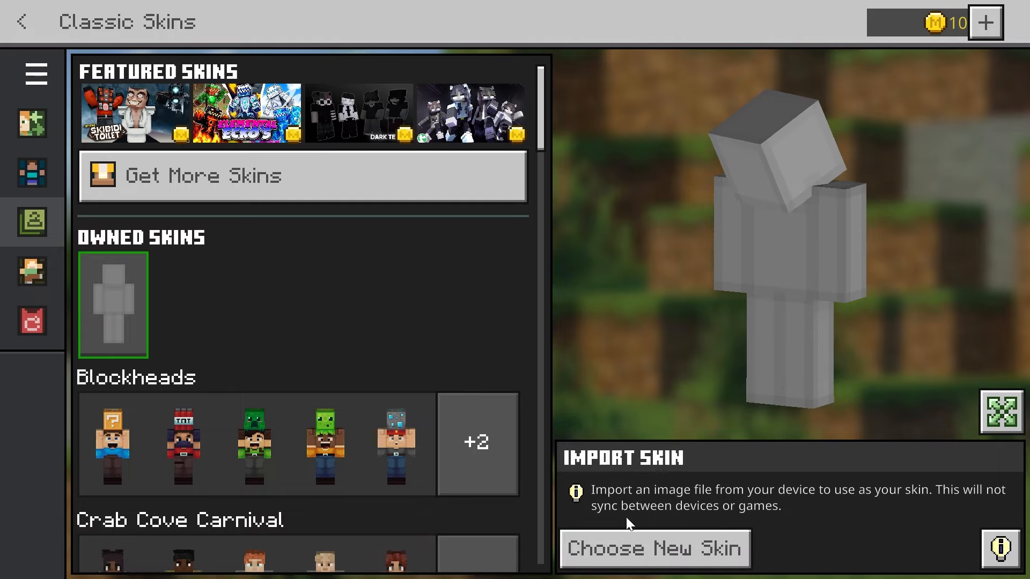
- Import crazysteve from the Downloads folder as the new skin with the wider-armed model type
click(691, 557)
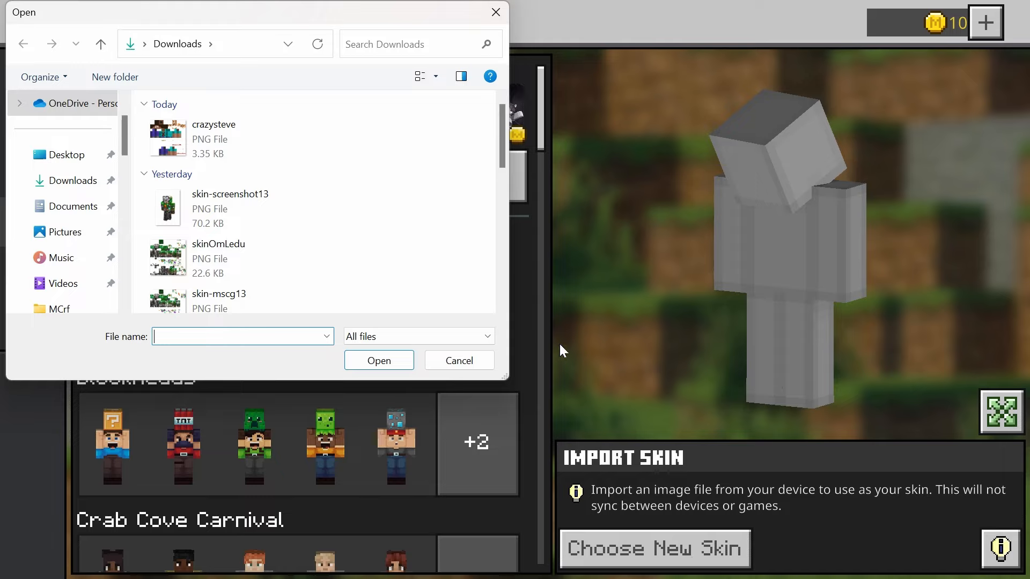
click(172, 137)
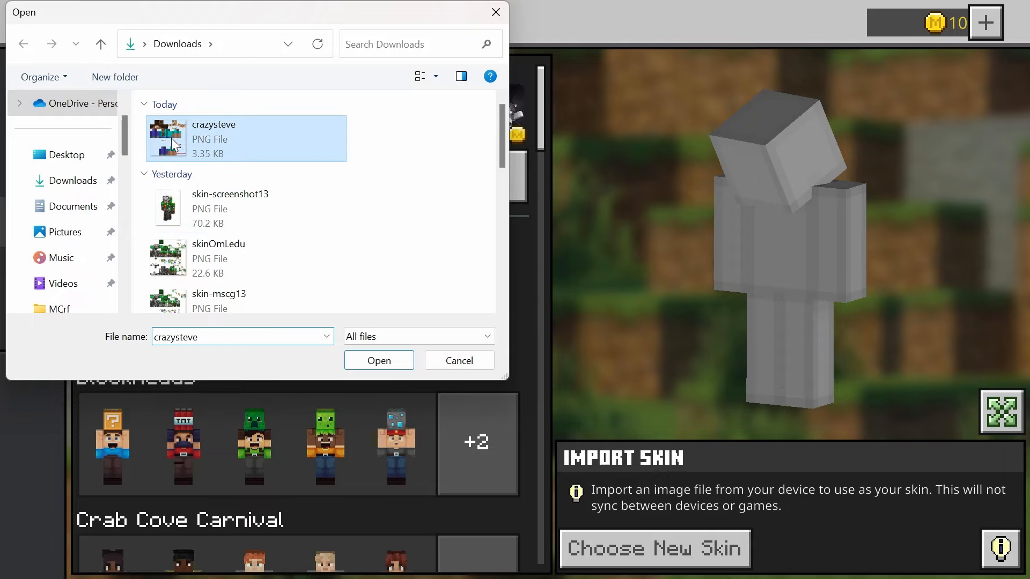
click(379, 361)
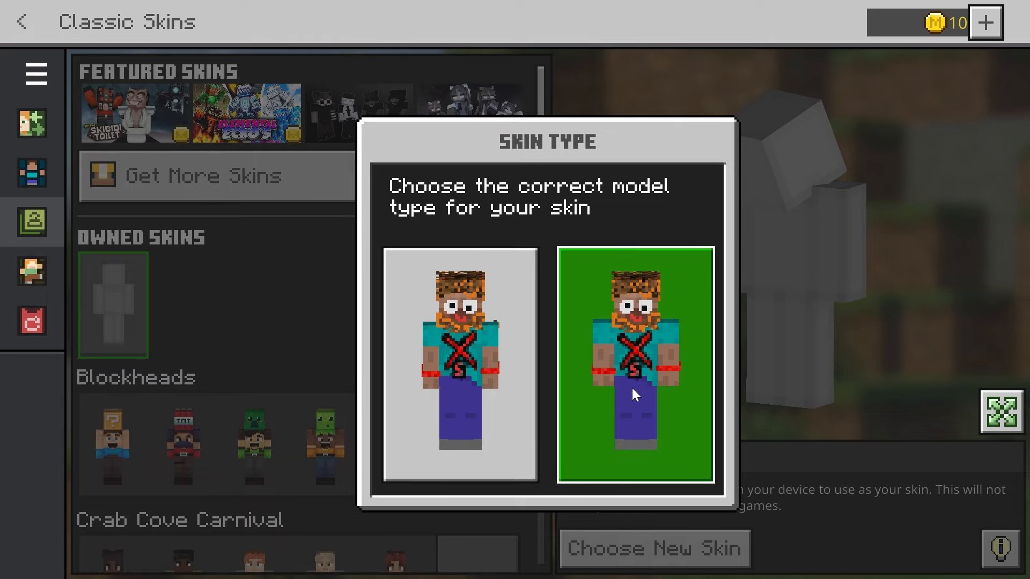
click(631, 395)
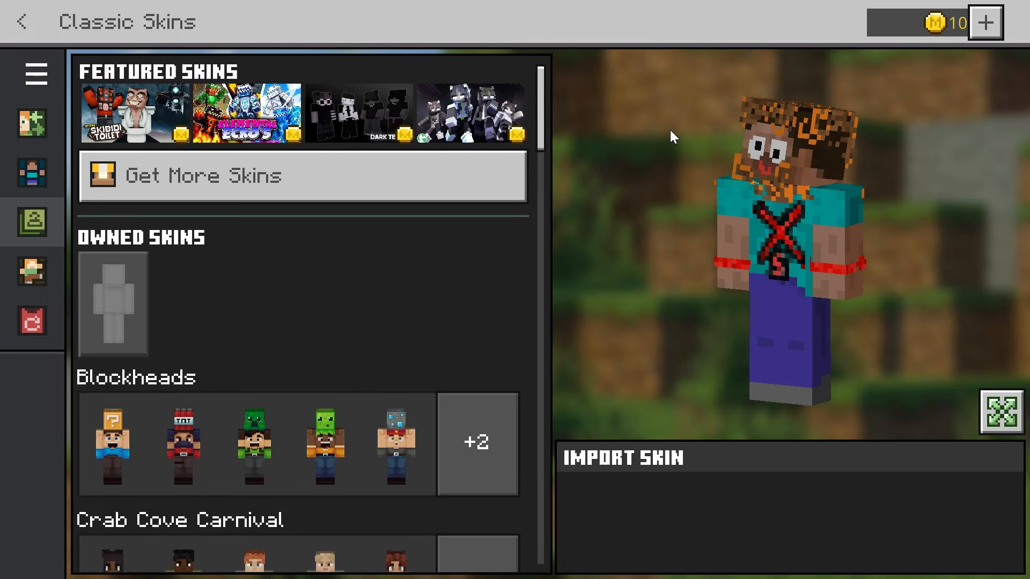
- View the imported skin on the character model and among the neighbouring characters in the Dressing Room
mouse_move(913, 242)
mouse_down()
mouse_move(890, 242)
mouse_move(905, 241)
mouse_up()
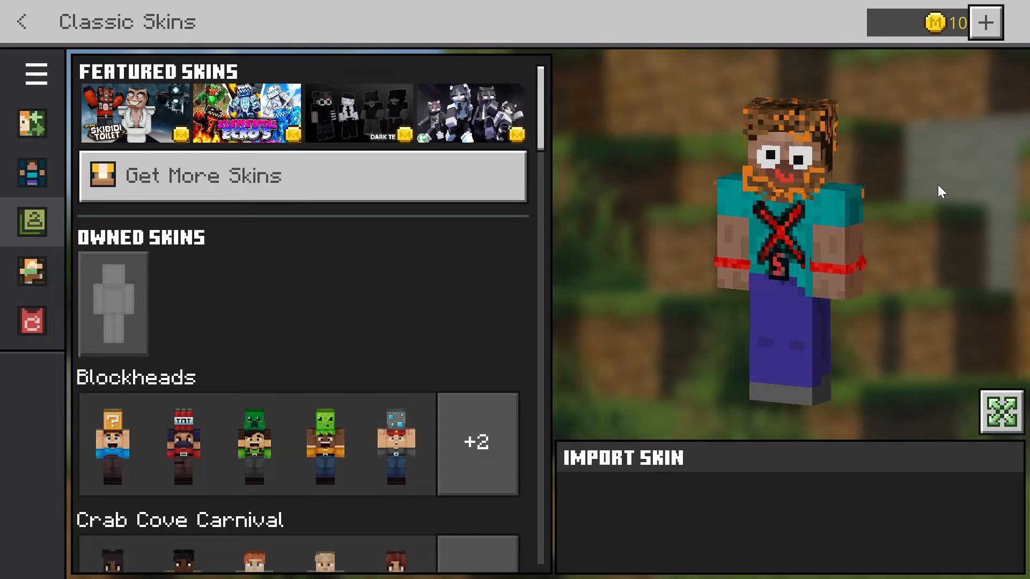
click(34, 27)
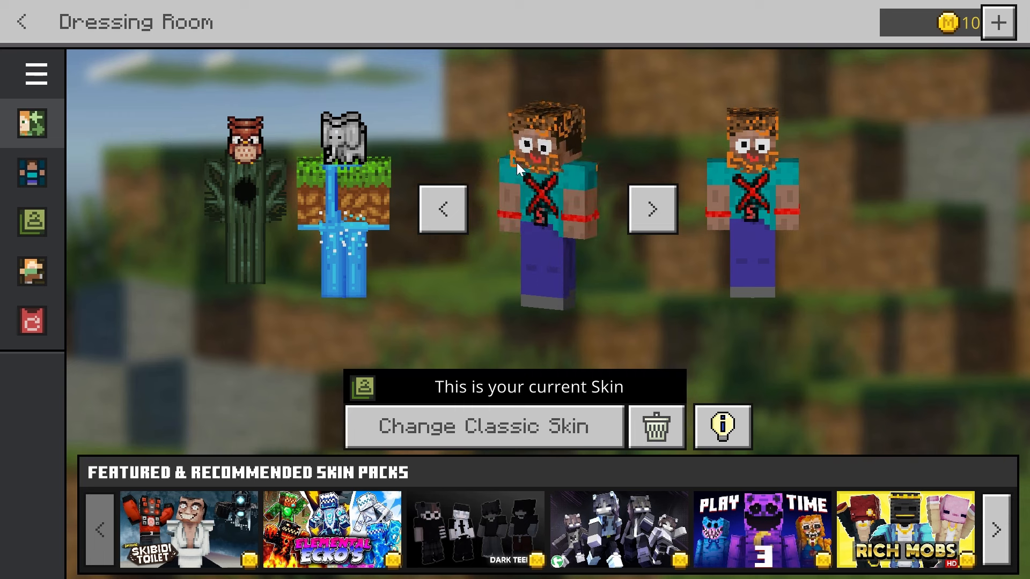
click(450, 210)
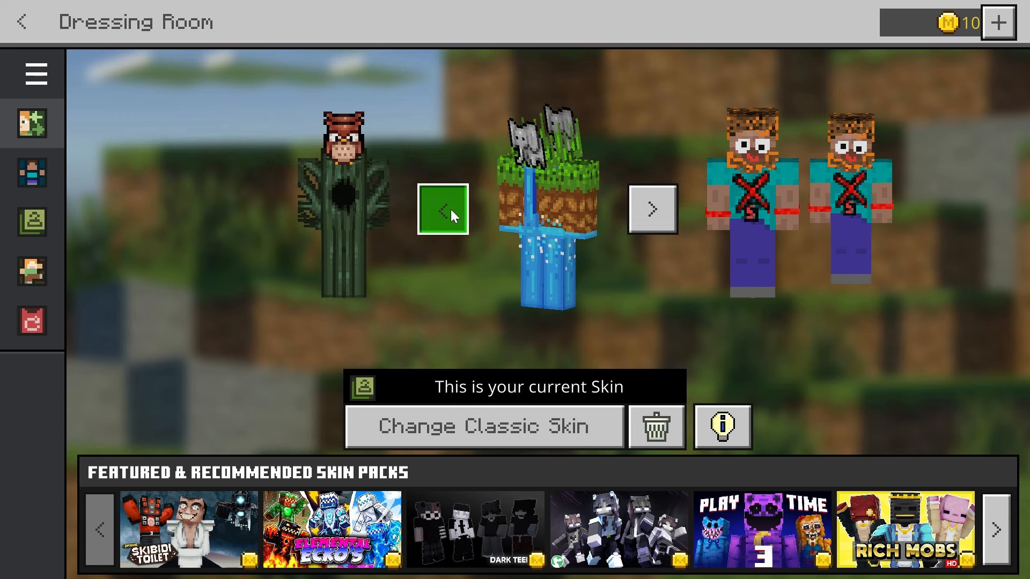
click(641, 211)
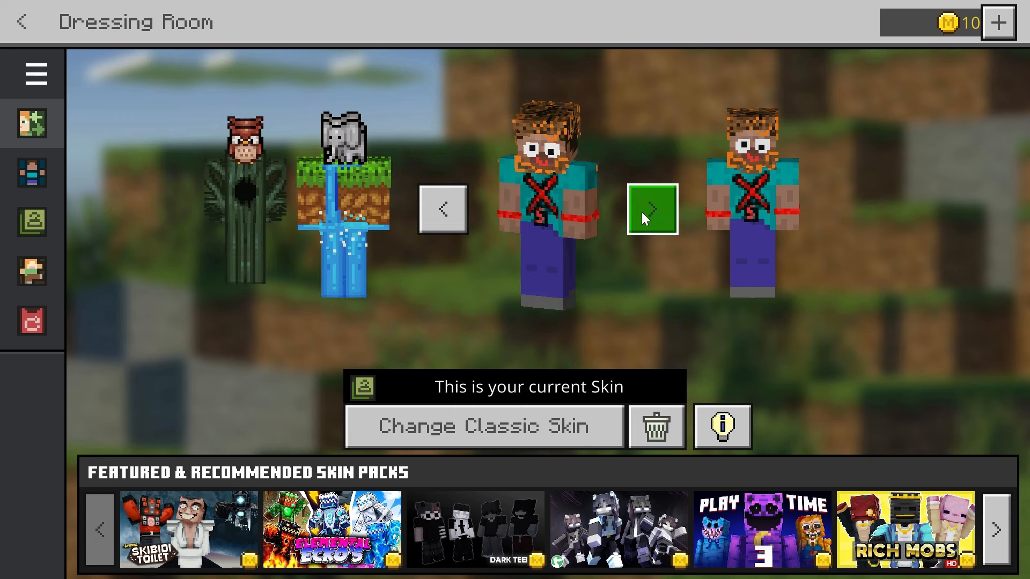
- Browse the neighbouring characters in the Dressing Room and return to the imported Steve skin
click(449, 209)
click(449, 210)
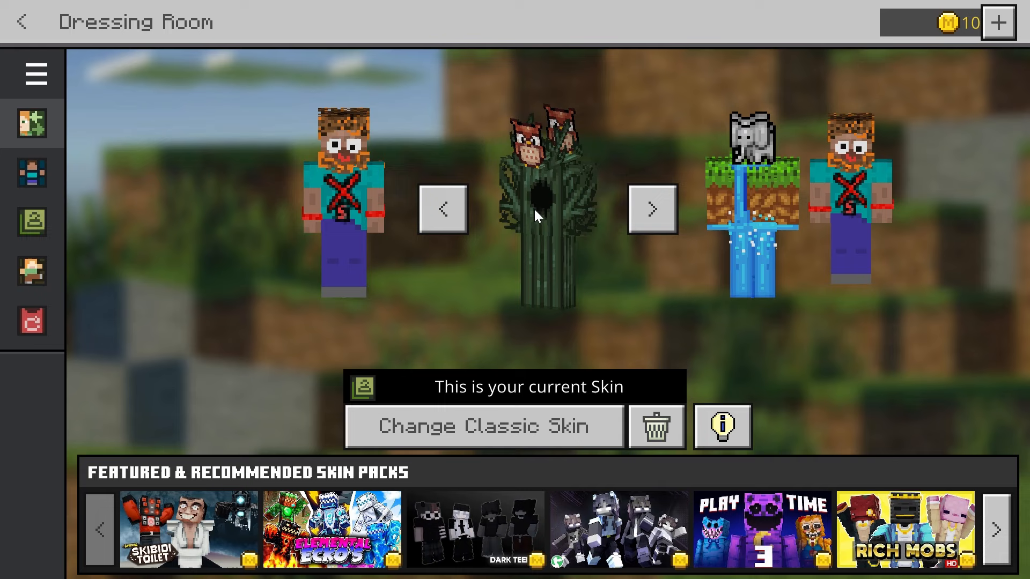
click(643, 210)
click(642, 210)
click(643, 209)
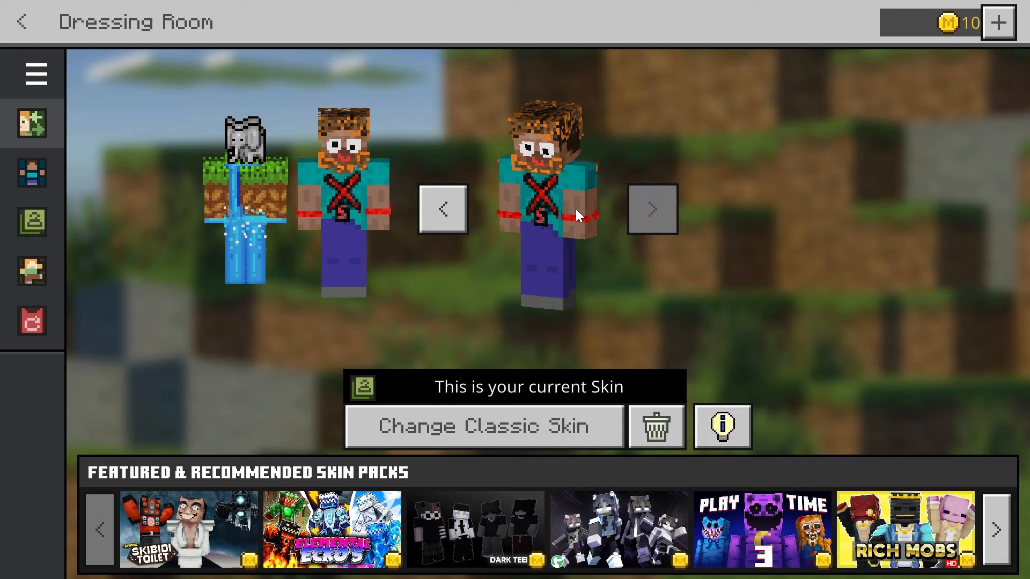
- Replace the current classic skin by importing skinOmLedu from the Downloads folder with the wider-armed model type, and return to the Dressing Room
click(42, 223)
click(130, 303)
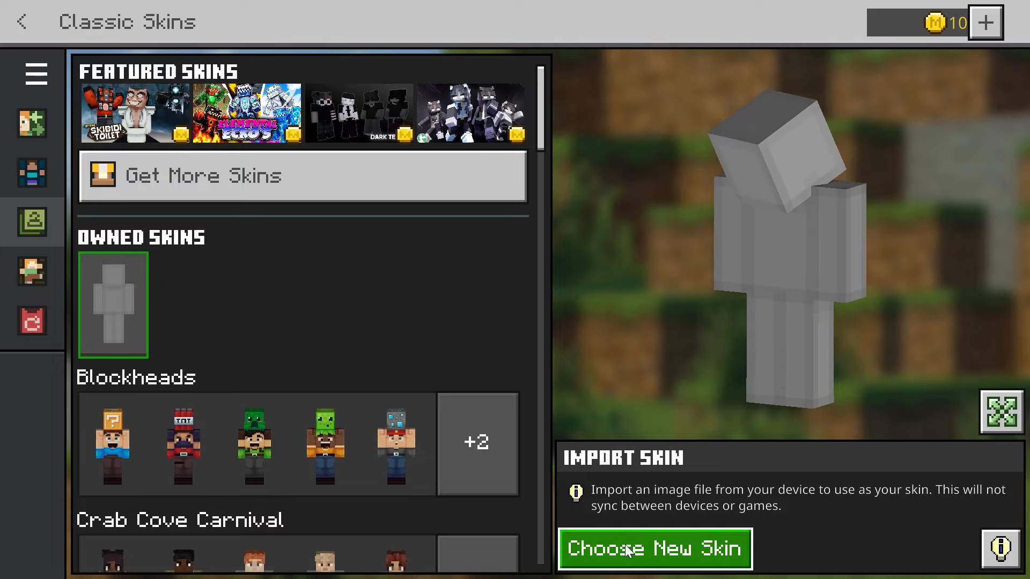
click(647, 549)
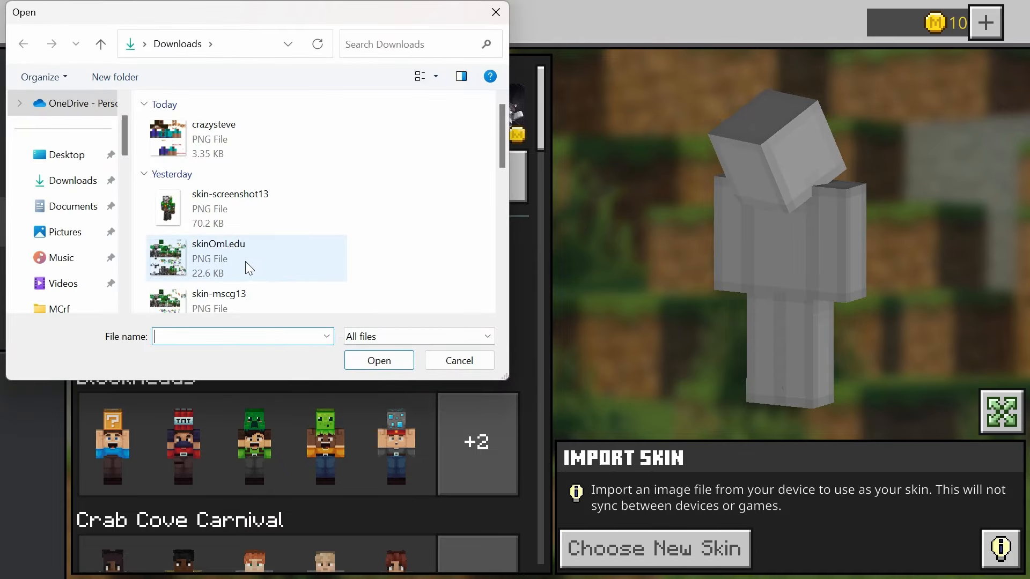
click(170, 252)
click(403, 363)
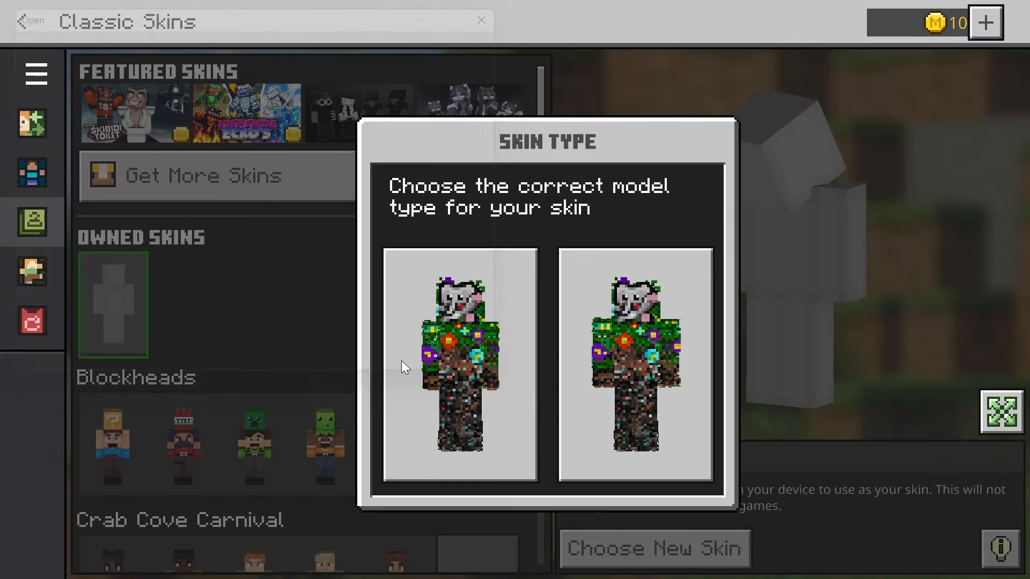
click(621, 370)
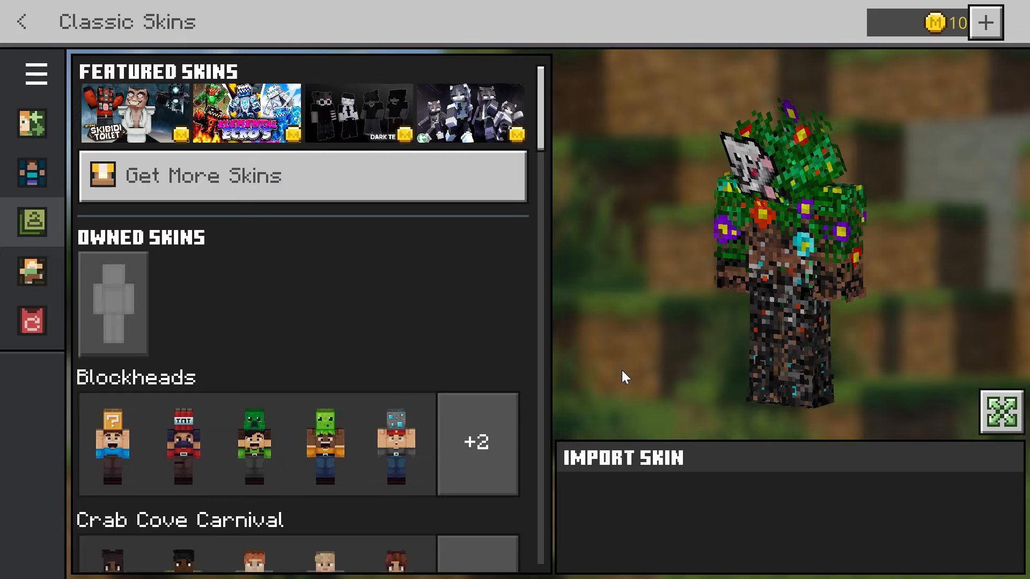
click(24, 24)
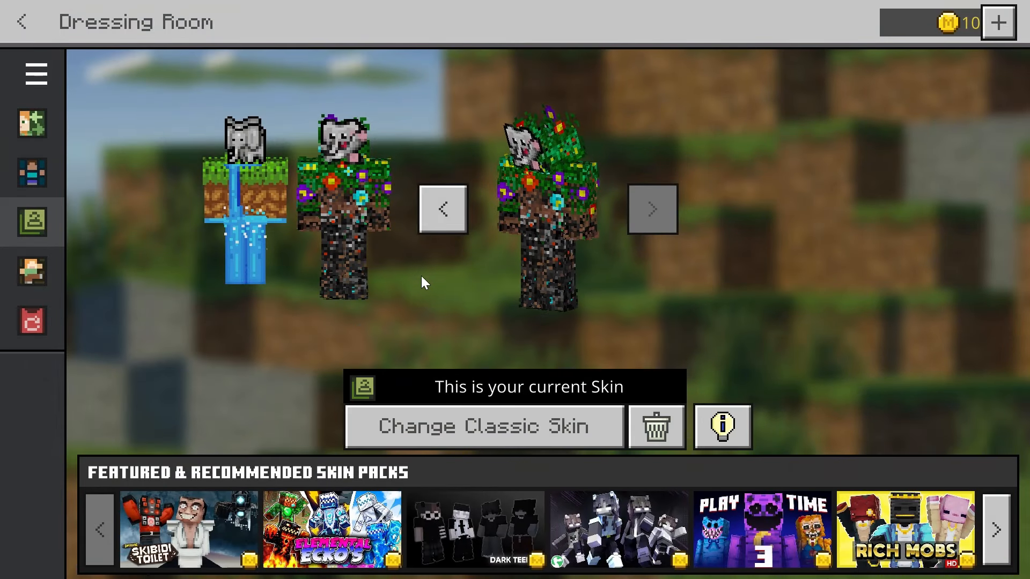
- Compare the flower-covered elephant skin with the owl-tree character, ending on the waterfall elephant character
click(441, 222)
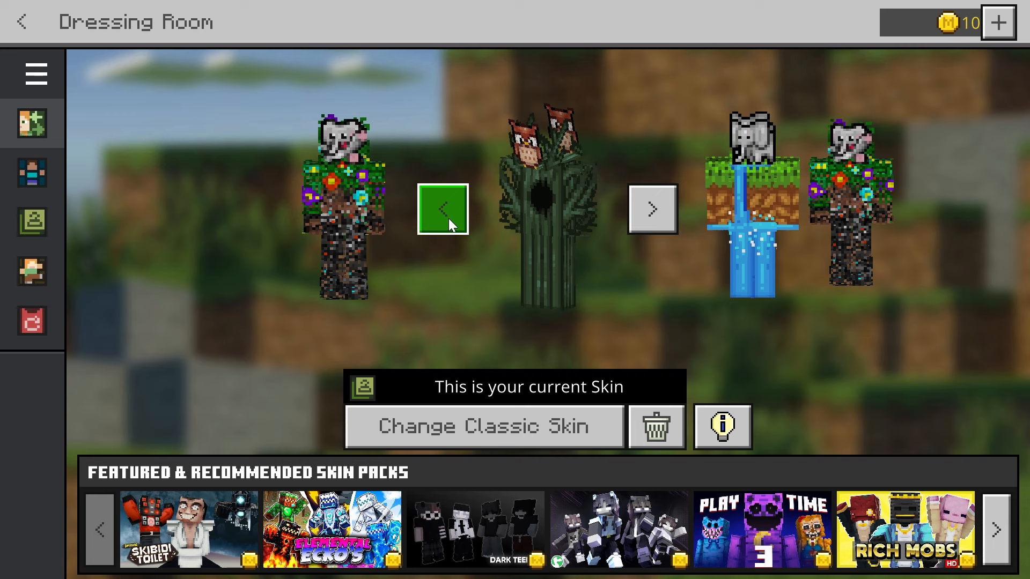
click(653, 209)
click(656, 207)
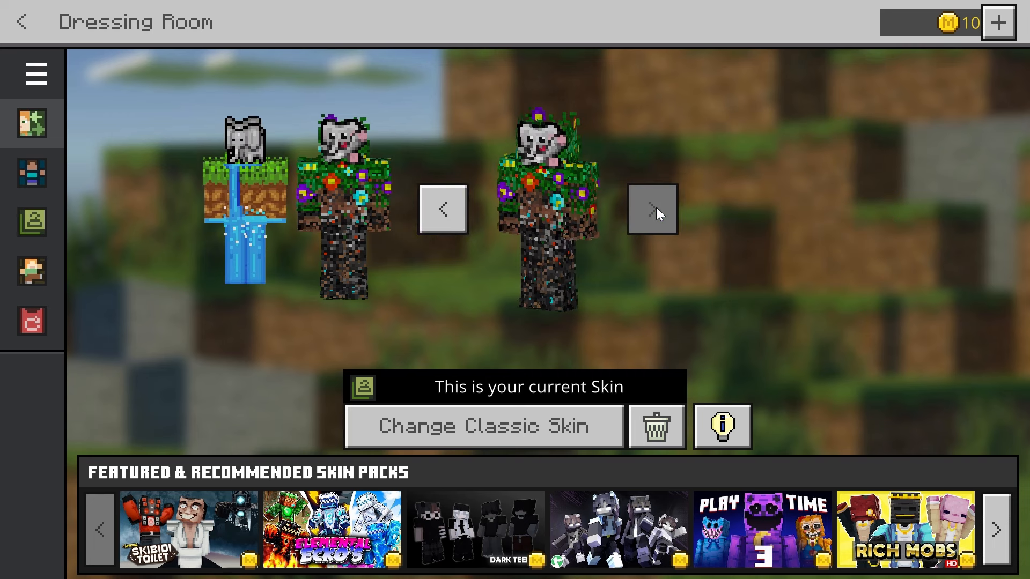
click(458, 214)
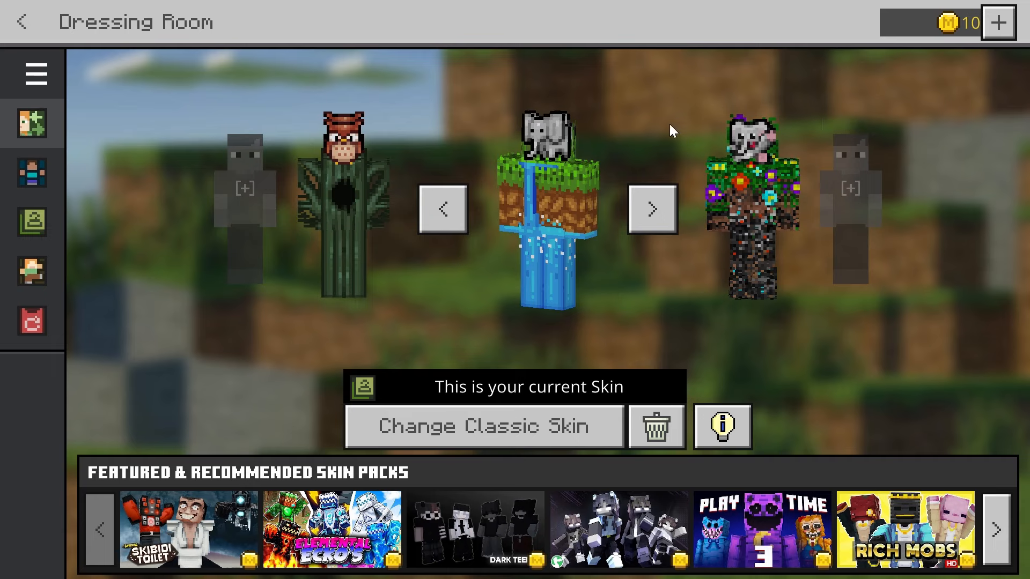
- View the full Untamed skin pack under Classic Skins and select its Elephant skin to inspect its details
click(34, 175)
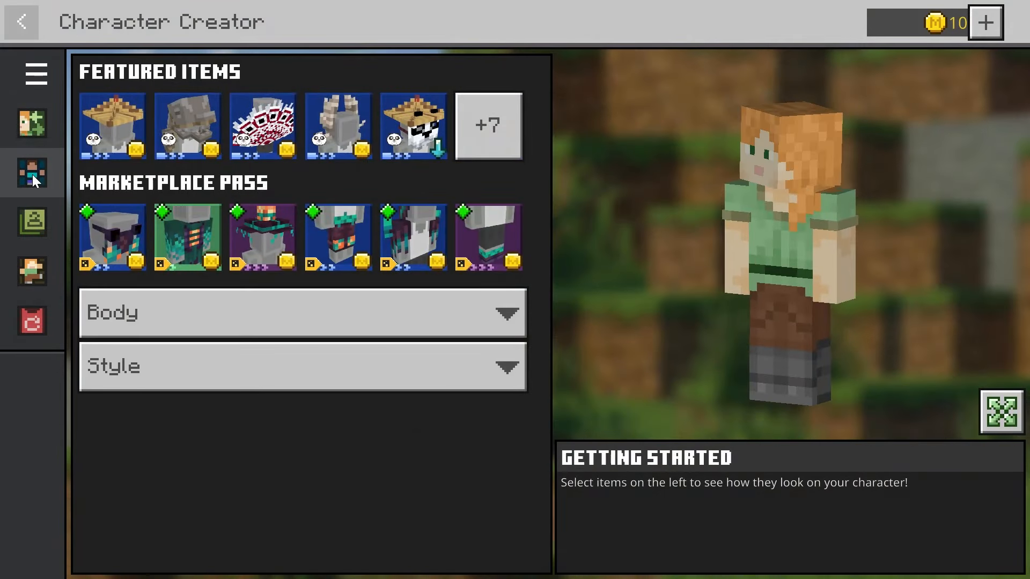
click(30, 217)
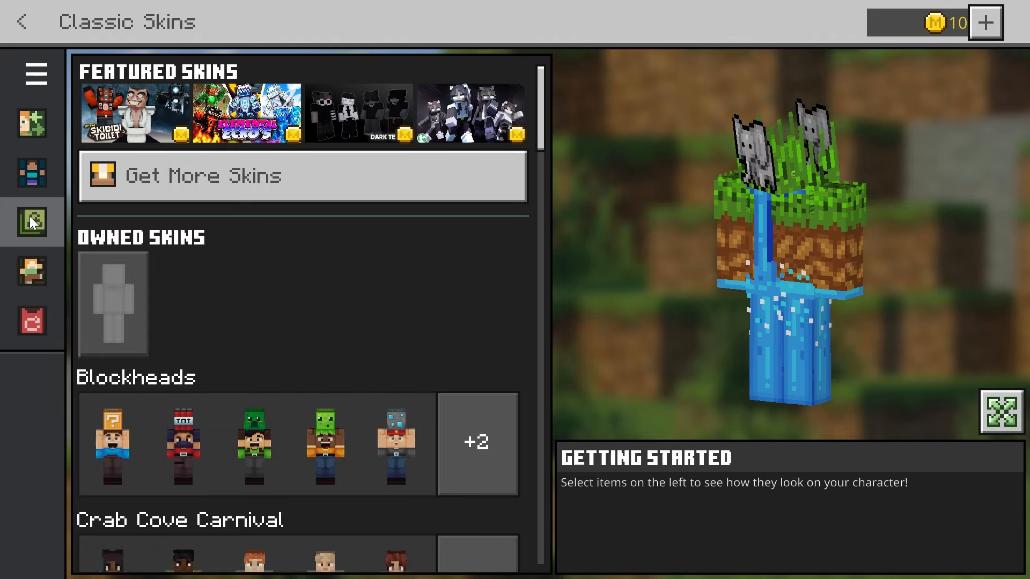
scroll(265, 304, down, 3)
scroll(265, 305, down, 15)
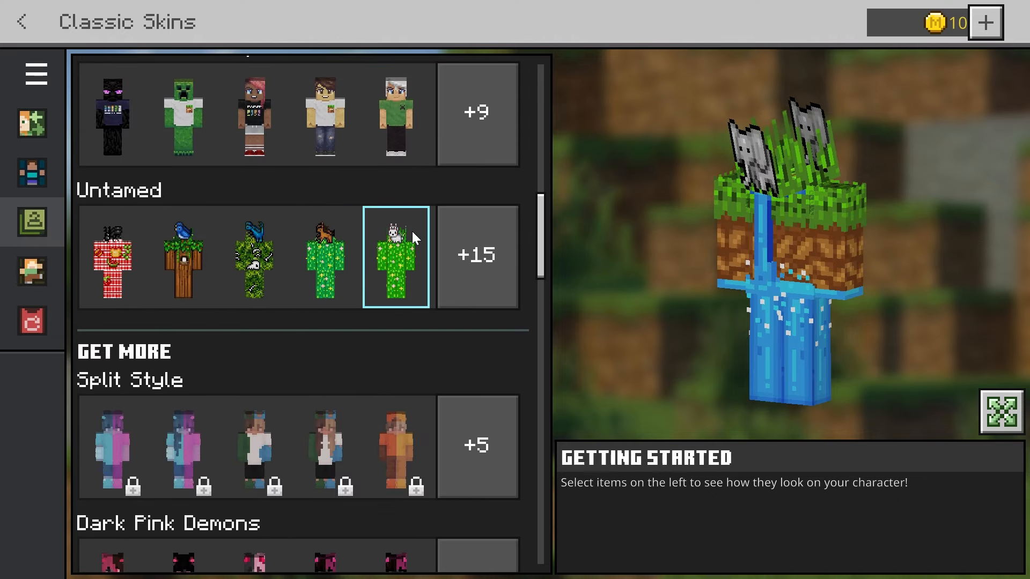
click(482, 269)
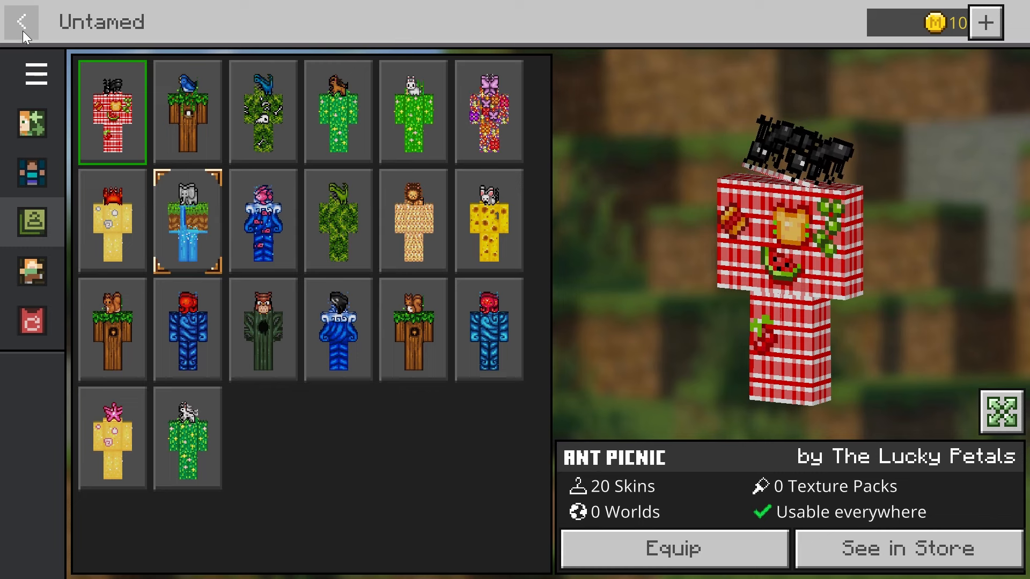
click(179, 200)
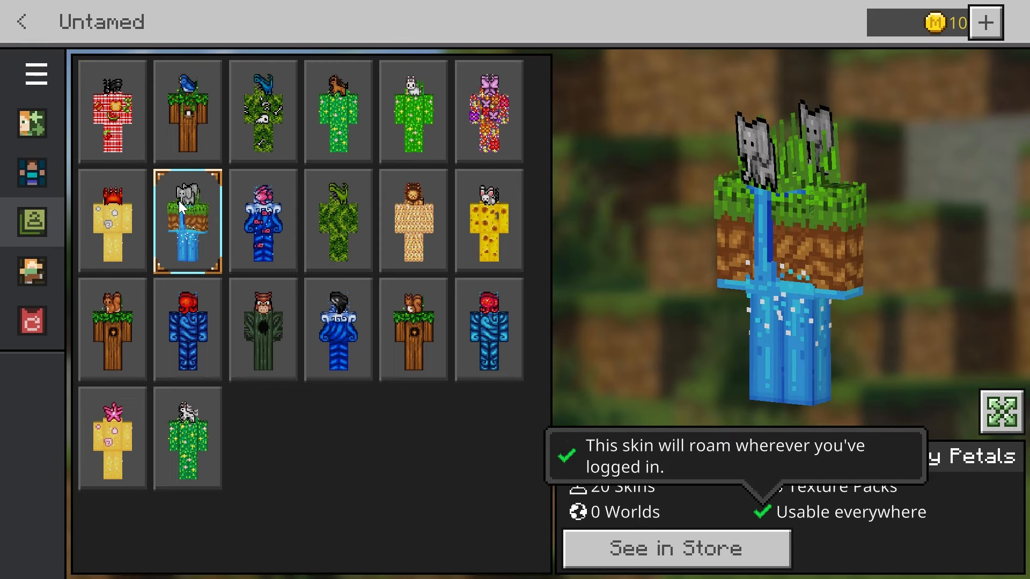
- Leave the Untamed pack for the Dressing Room and bring the flower-covered elephant character into focus
click(20, 16)
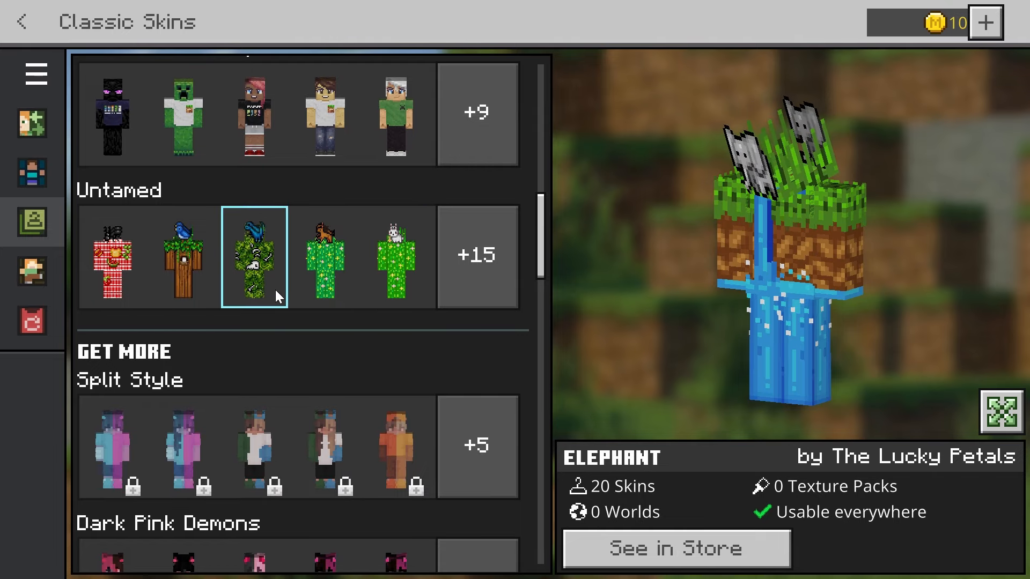
scroll(278, 290, up, 15)
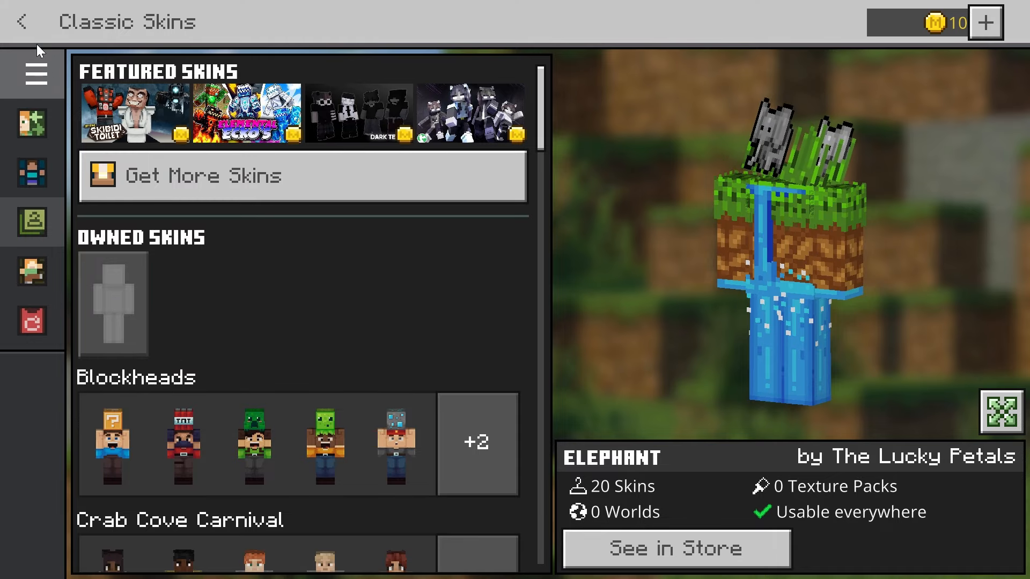
click(24, 23)
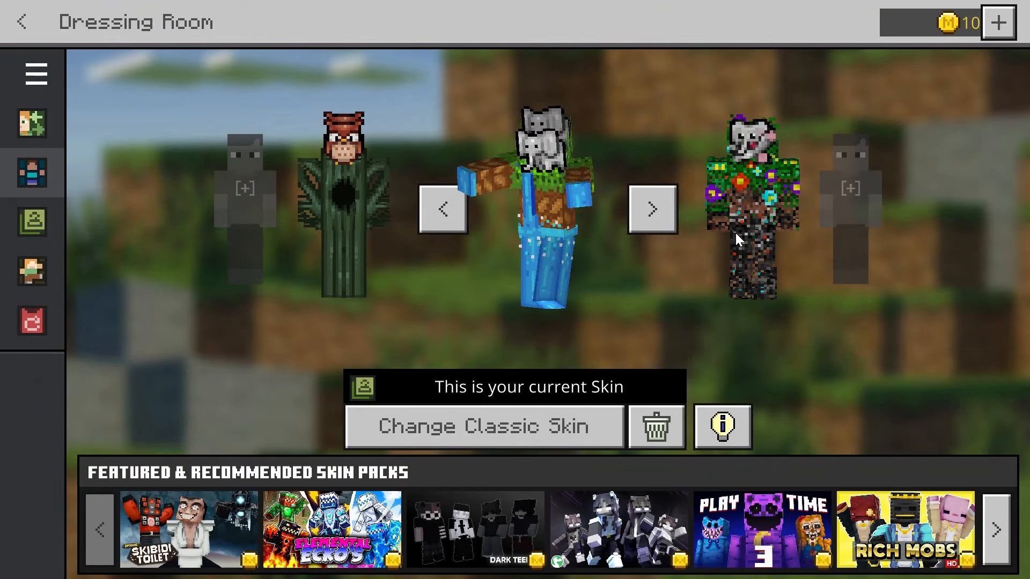
click(670, 214)
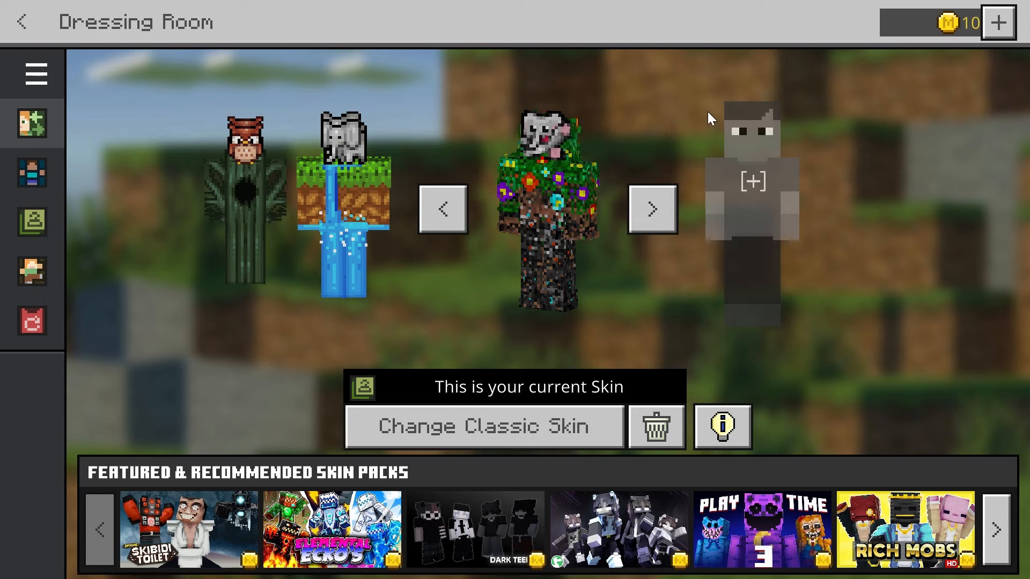